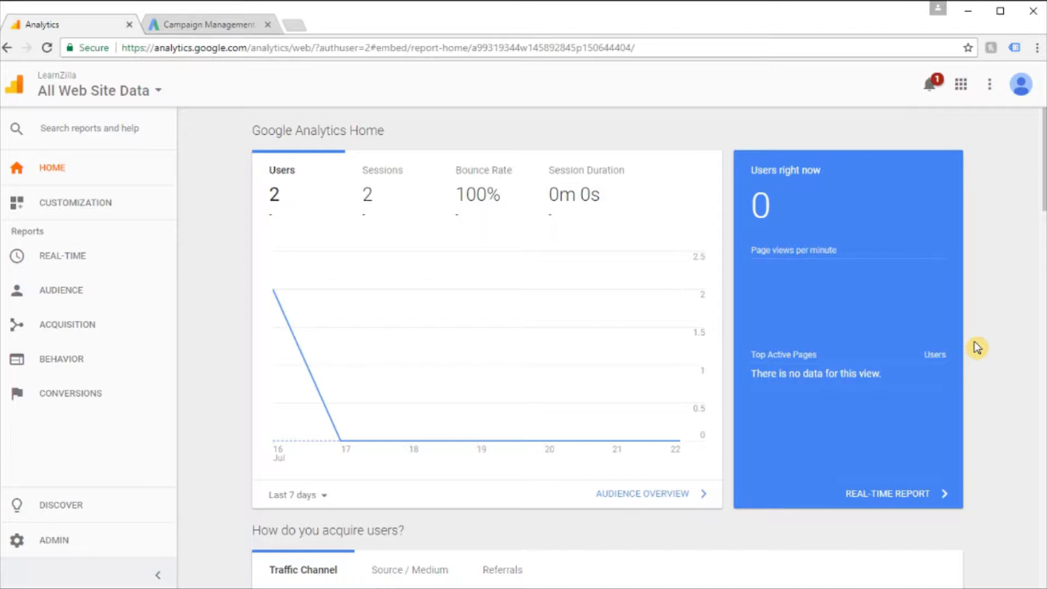
# - Look through the overview reports on the Google Analytics home page
pyautogui.scroll(-4, 999, 349)
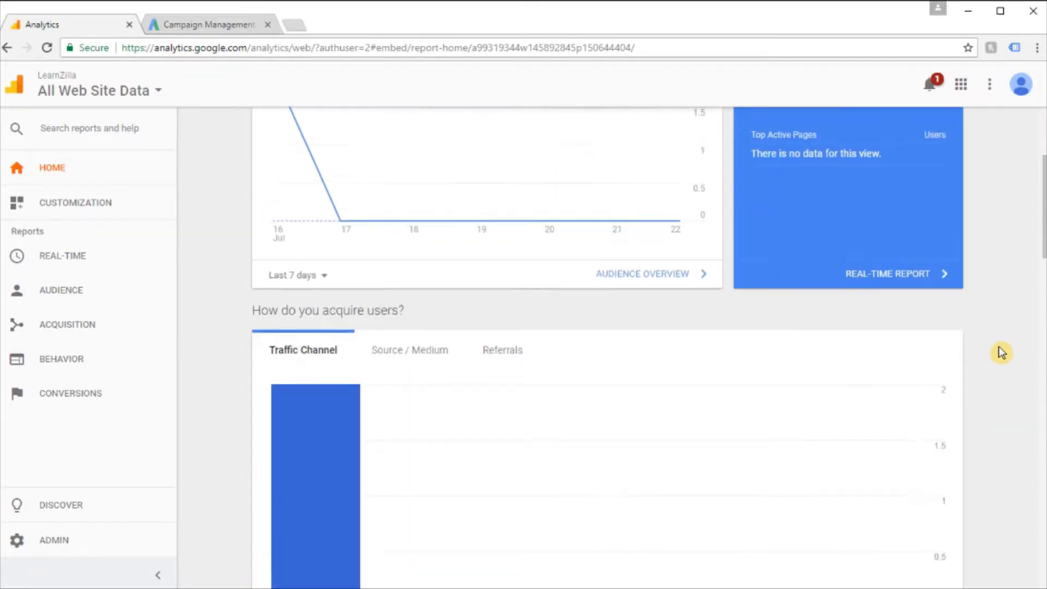
pyautogui.scroll(-4, 1001, 352)
pyautogui.scroll(5, 1001, 352)
pyautogui.scroll(-11, 1001, 351)
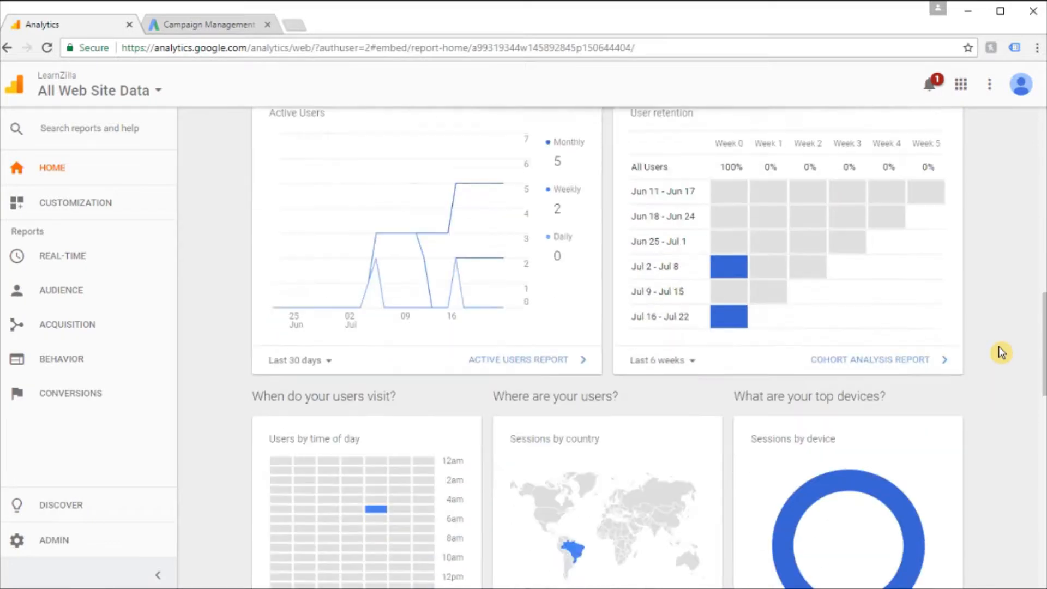
pyautogui.scroll(10, 1002, 352)
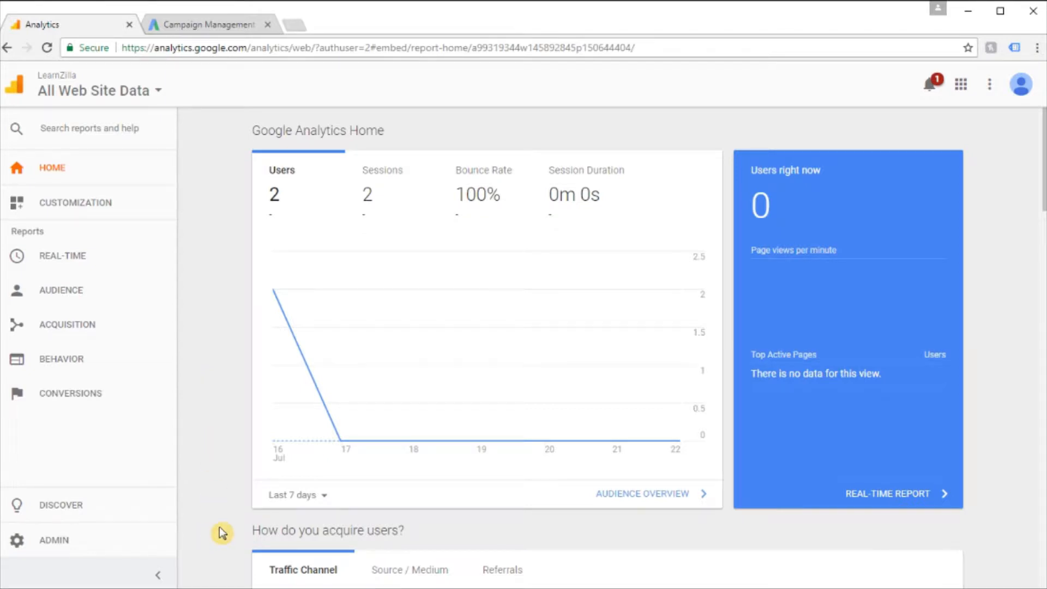
# - Start a new goal in the All Web Site Data view, named "4+ Minutes Spent on Site" with the Duration type
pyautogui.click(65, 543)
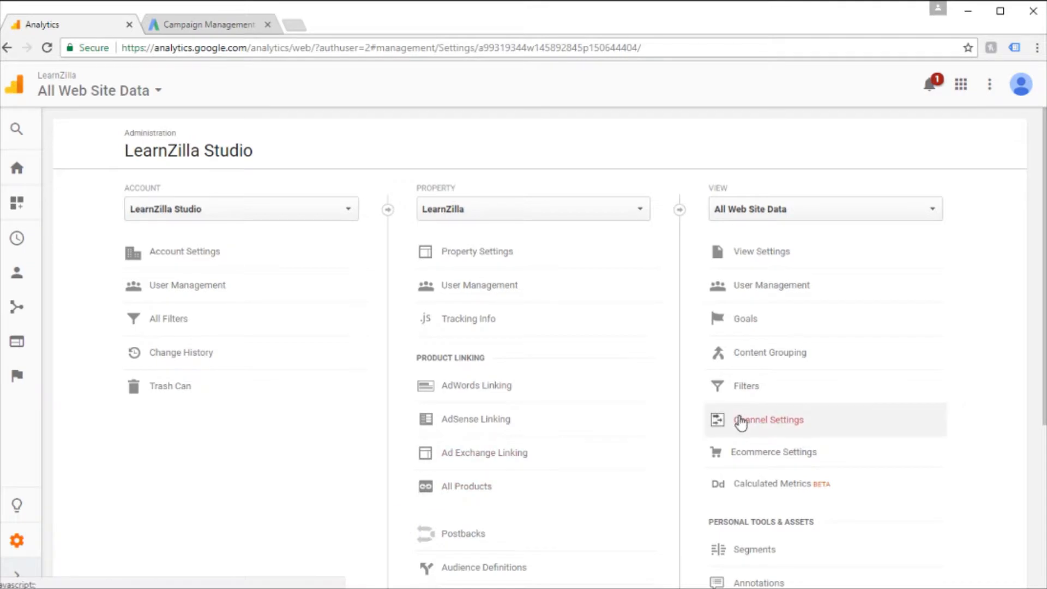
pyautogui.click(817, 322)
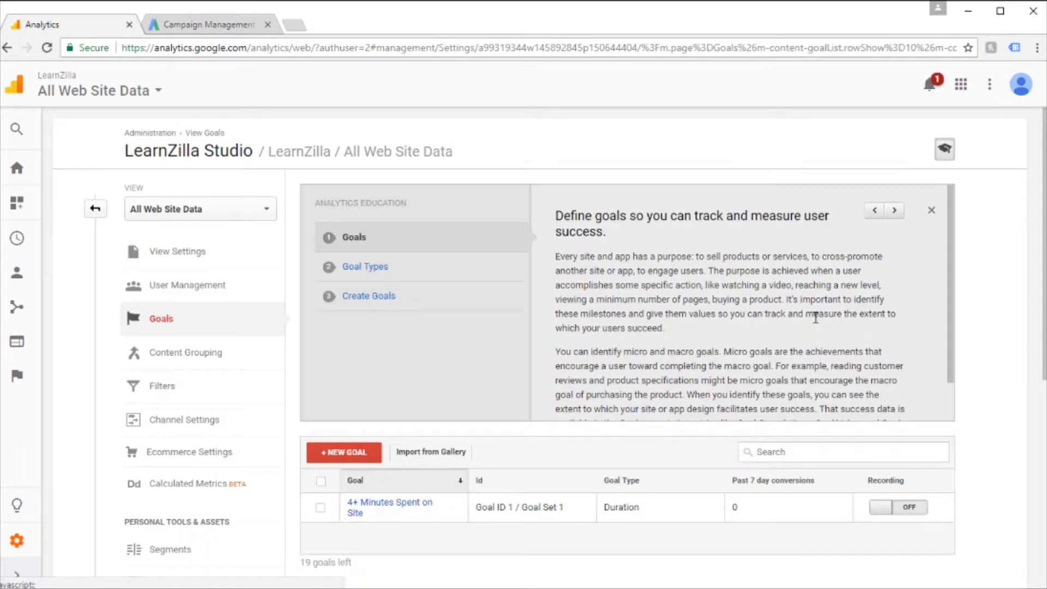
pyautogui.click(353, 457)
pyautogui.scroll(-3, 583, 457)
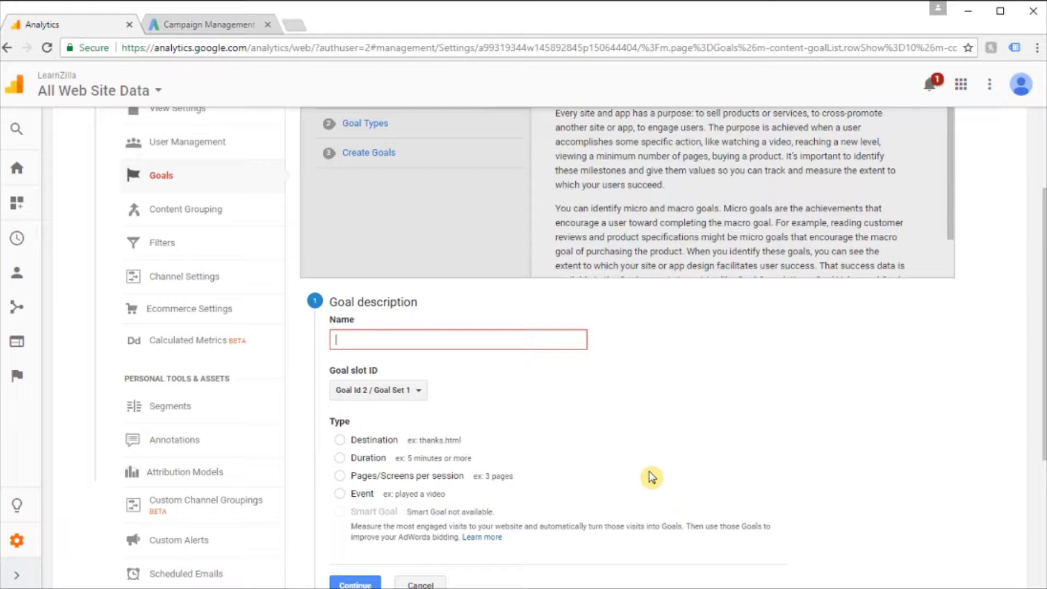
pyautogui.write('4')
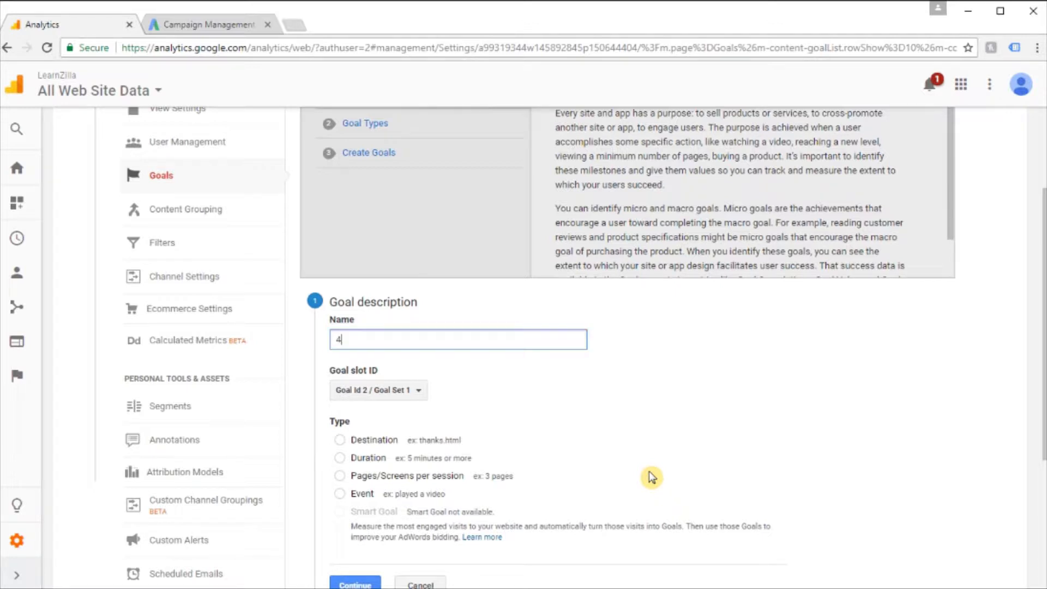
pyautogui.write('+ Minutes Spent on Site')
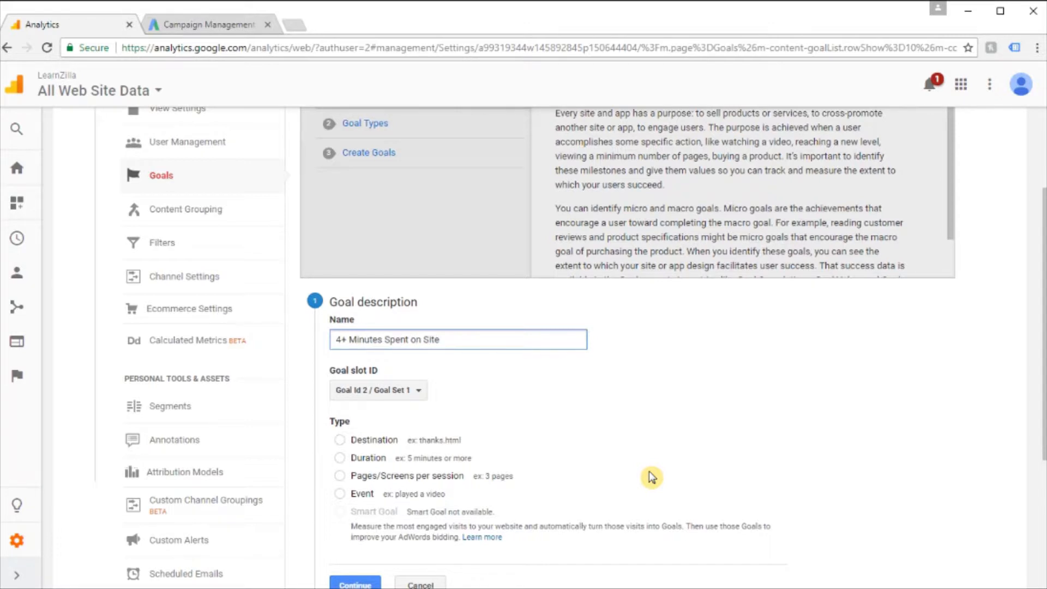
pyautogui.click(340, 458)
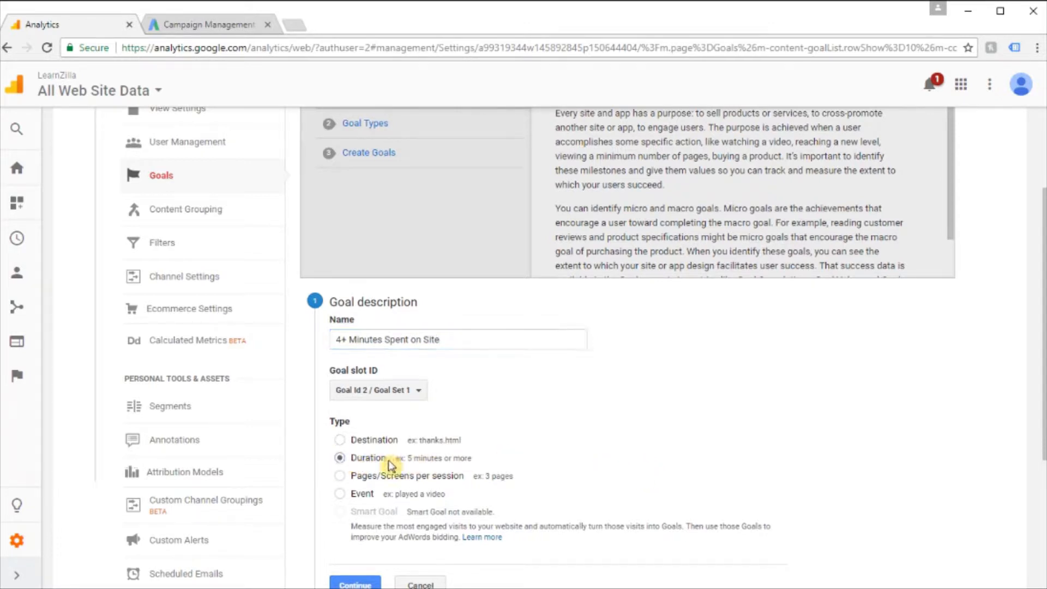
pyautogui.scroll(-3, 540, 458)
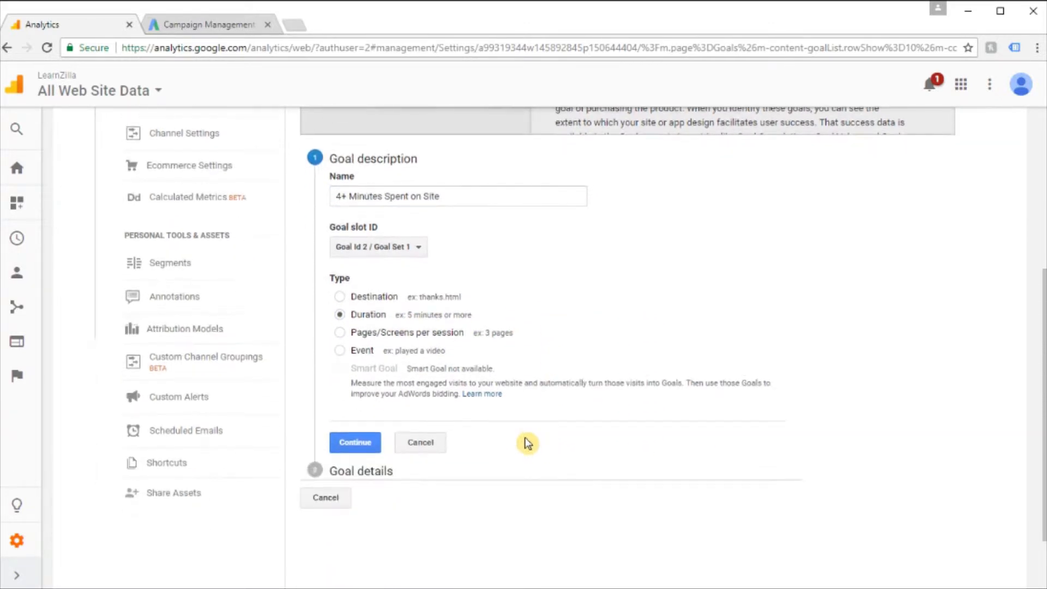
pyautogui.click(351, 448)
# - Set the goal's duration condition to greater than 4 minutes
pyautogui.scroll(1, 440, 358)
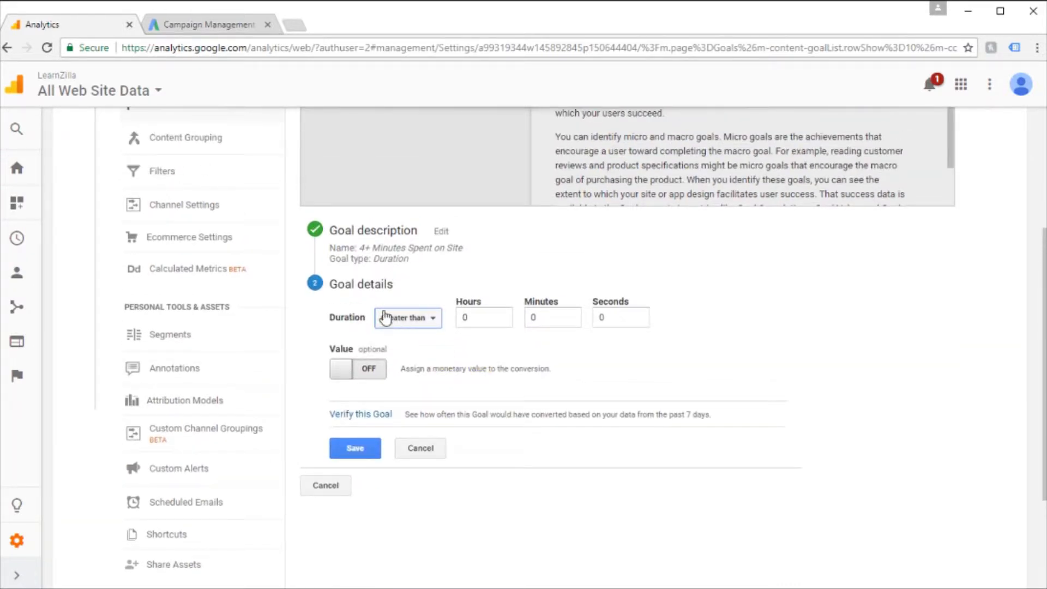
pyautogui.doubleClick(543, 318)
pyautogui.write('4')
pyautogui.click(701, 343)
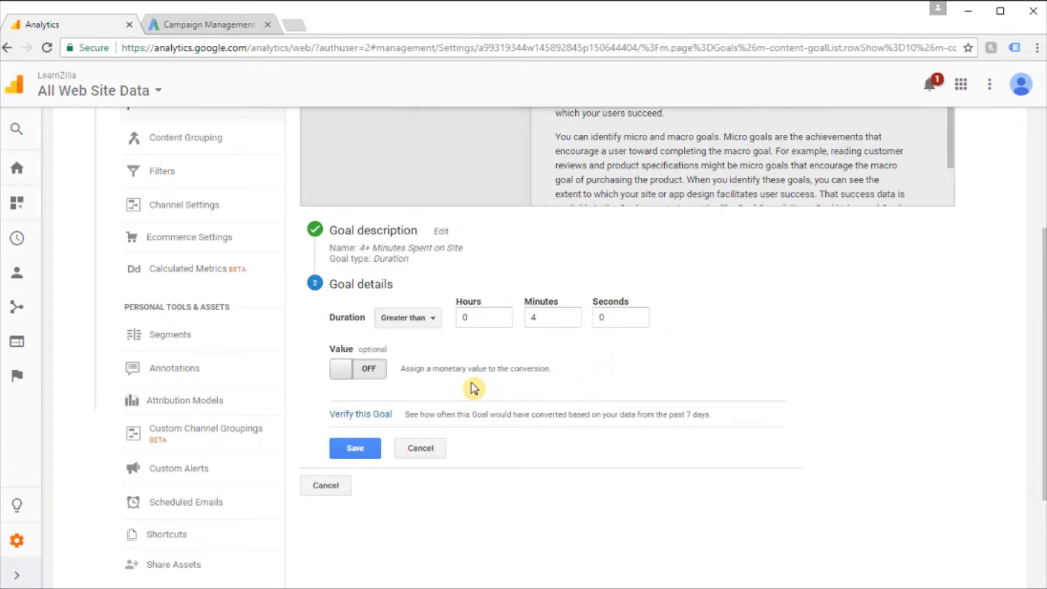
# - Verify the duration goal against the past 7 days of data, read the conversion rate estimate, and save the goal
pyautogui.scroll(1, 473, 388)
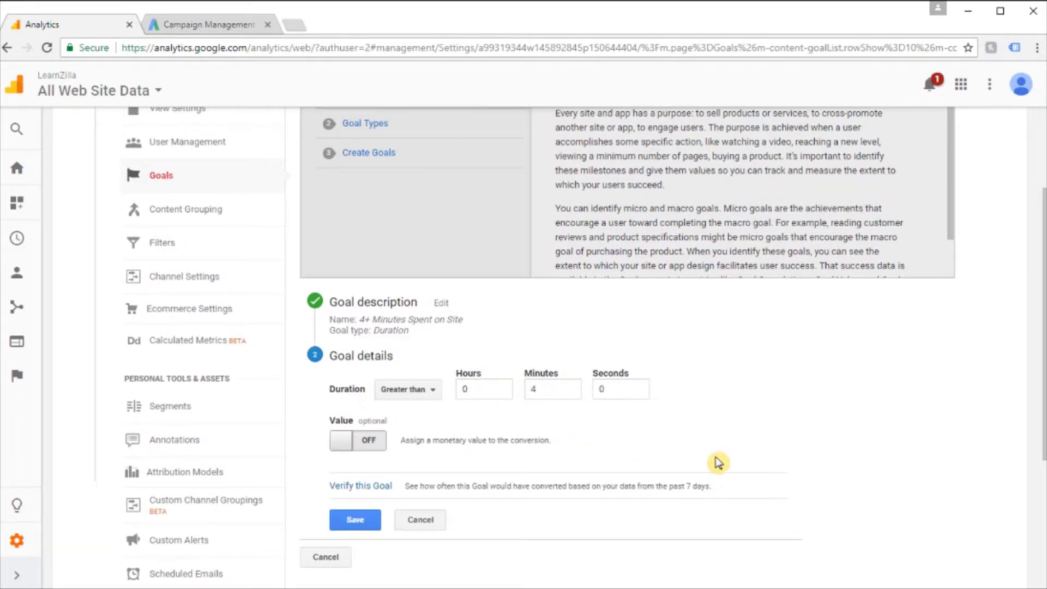
pyautogui.click(357, 486)
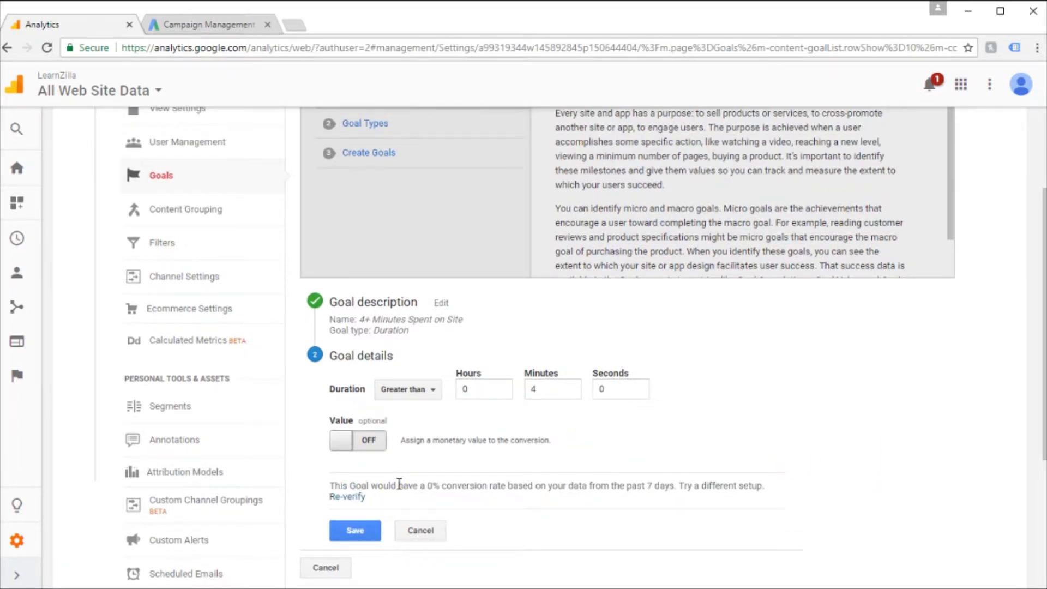
pyautogui.moveTo(427, 487); pyautogui.dragTo(443, 484)
pyautogui.click(443, 485)
pyautogui.moveTo(438, 486); pyautogui.dragTo(422, 487)
pyautogui.click(435, 486)
pyautogui.moveTo(614, 486); pyautogui.dragTo(678, 486)
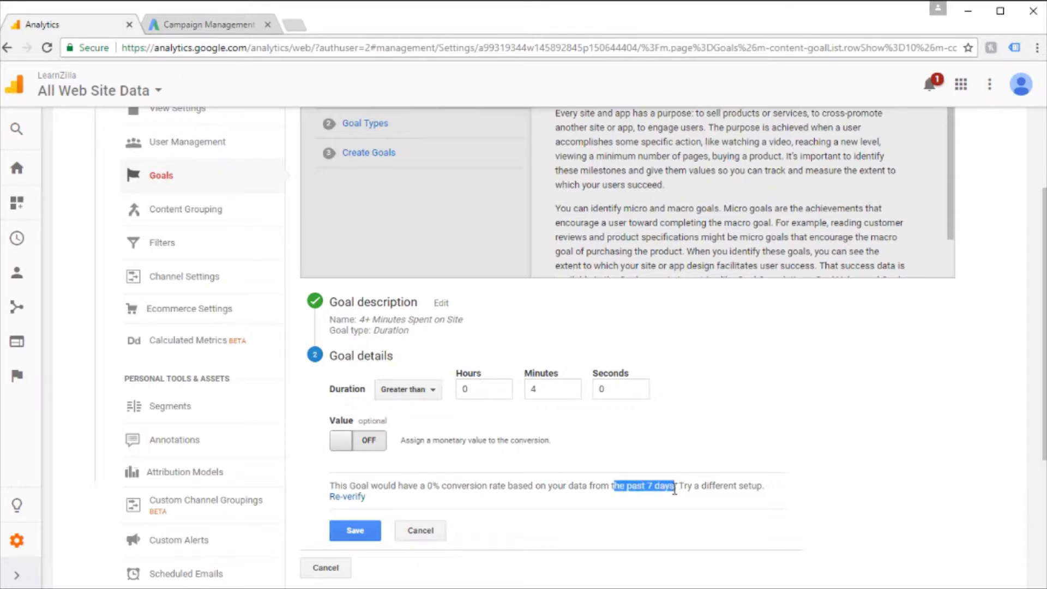
pyautogui.click(675, 489)
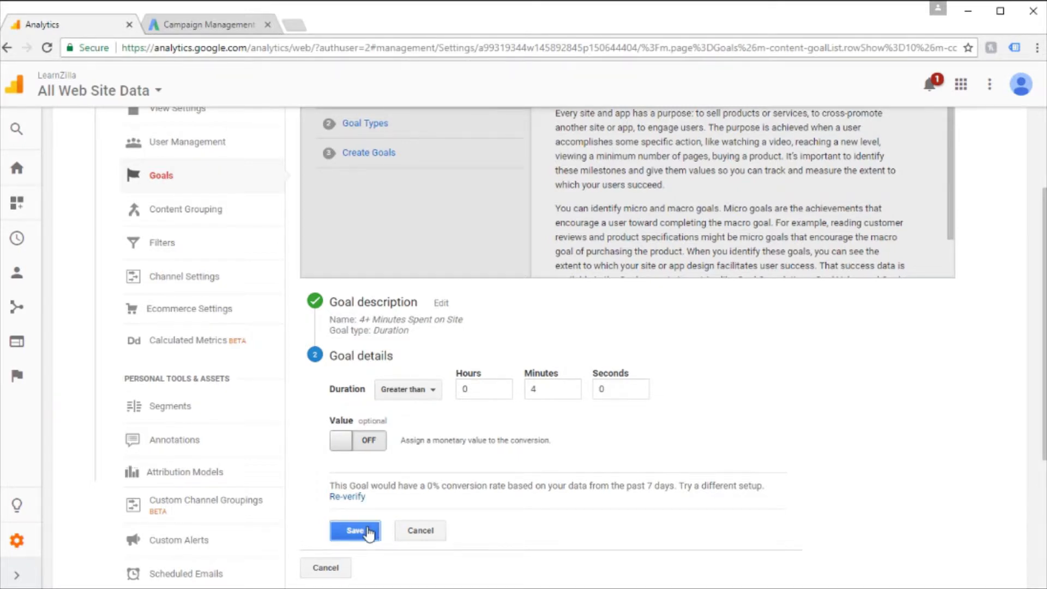
pyautogui.click(367, 531)
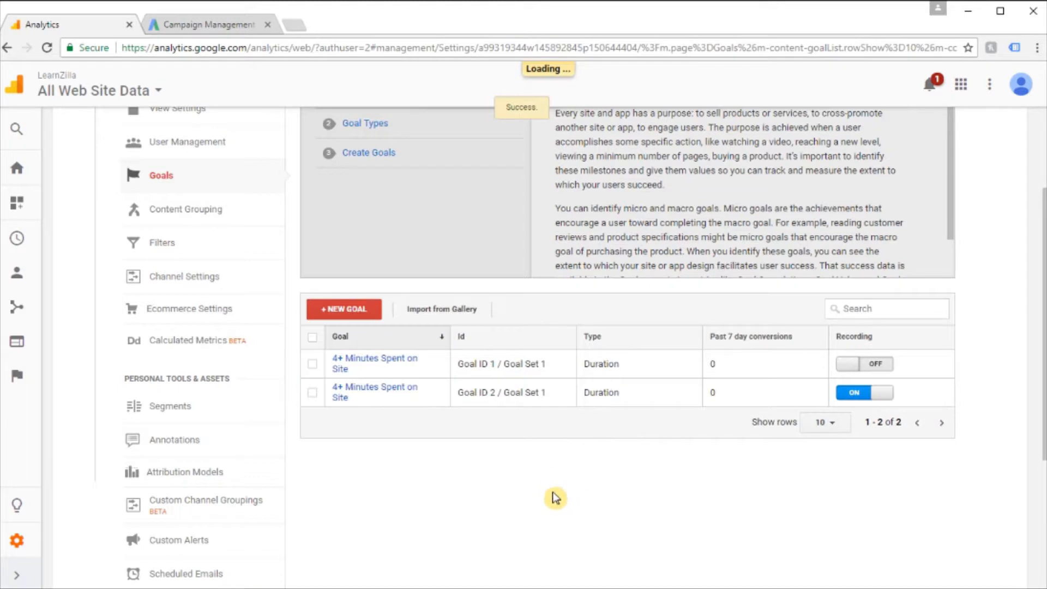
# - Start another new goal named "4+ Pages Browsed" with the Pages/Screens per session type
pyautogui.click(368, 319)
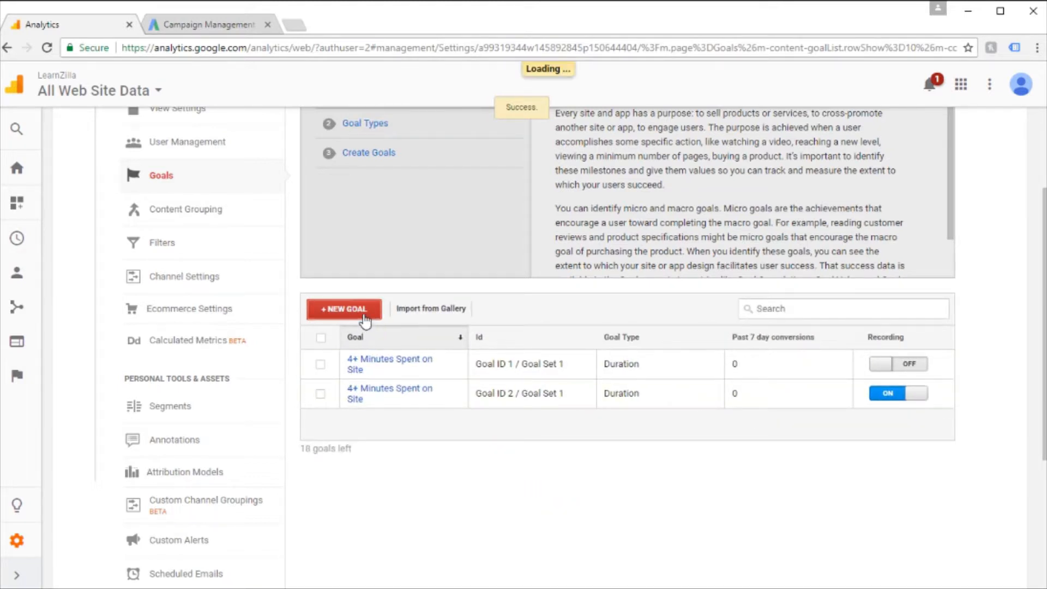
pyautogui.scroll(-1, 703, 370)
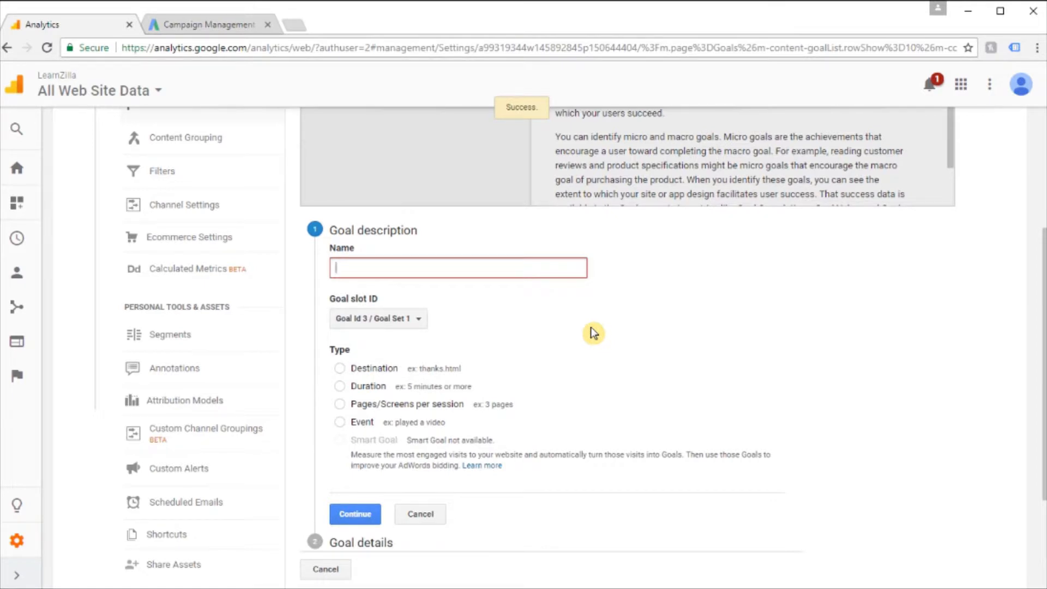
pyautogui.write('4+ P')
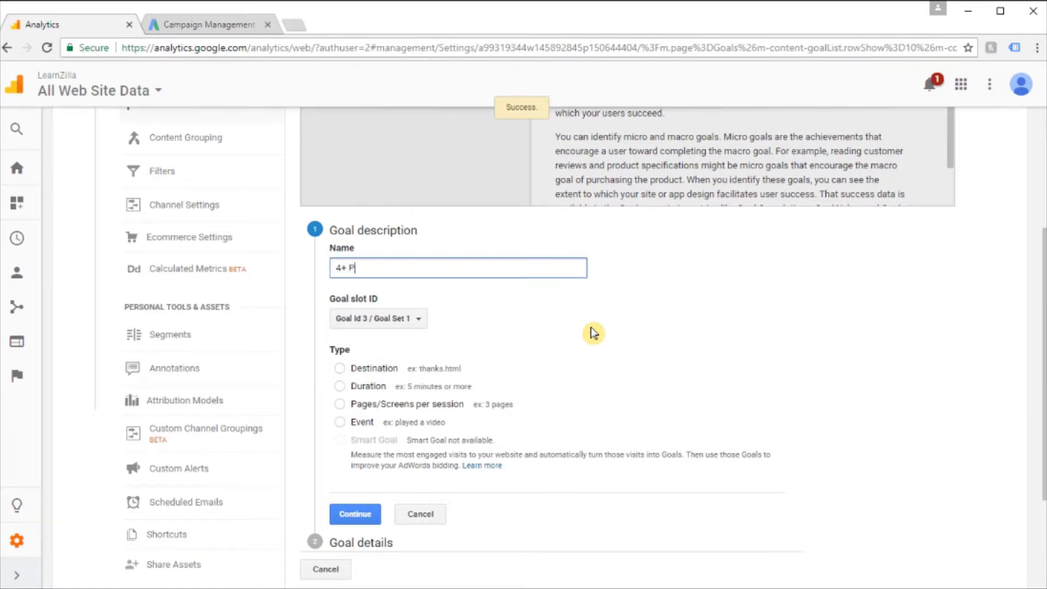
pyautogui.write('ages B')
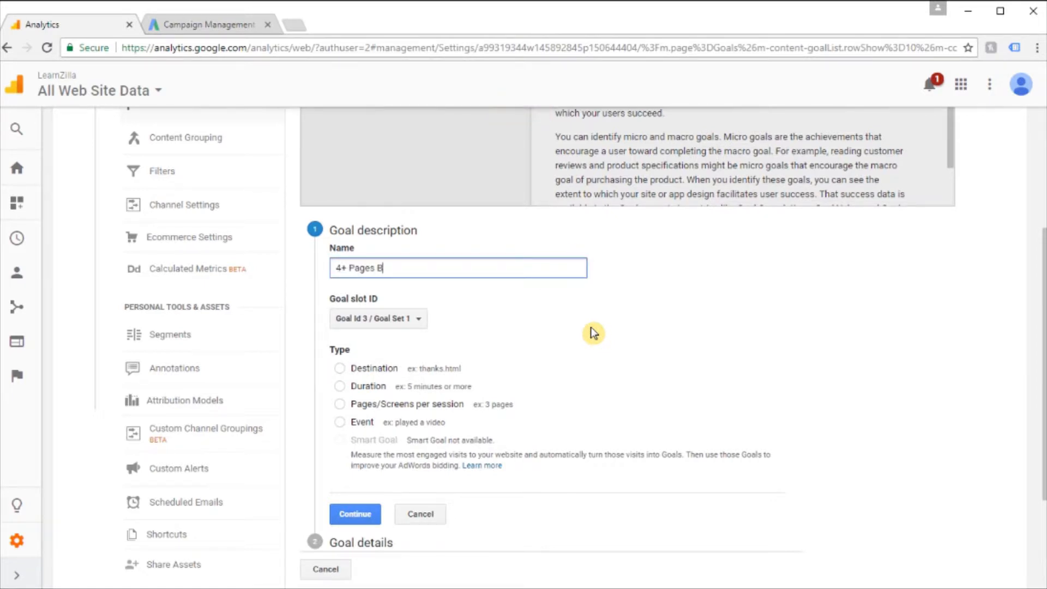
pyautogui.write('rowsed')
pyautogui.click(341, 404)
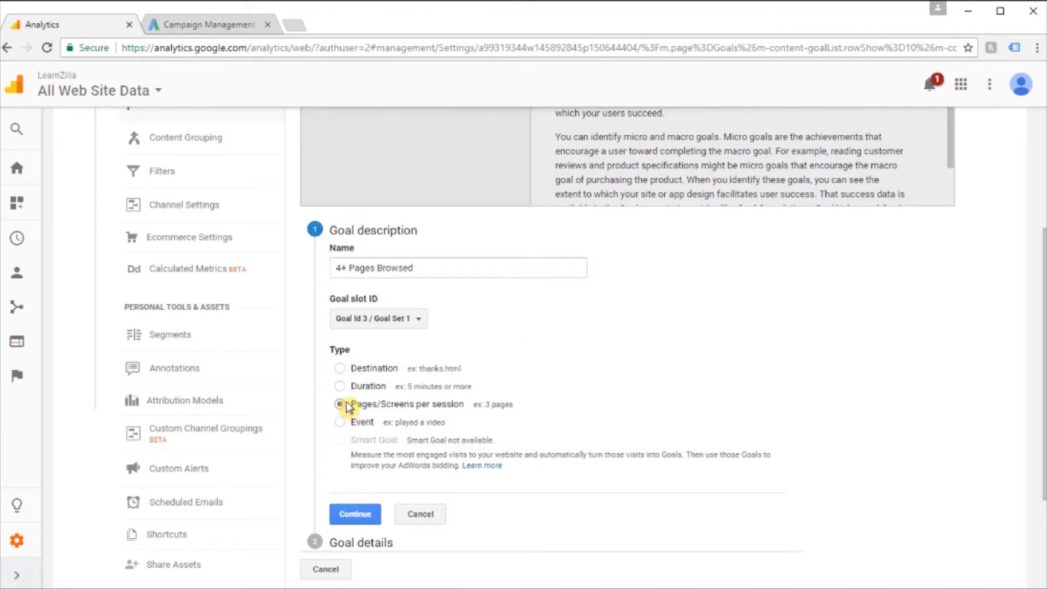
pyautogui.click(363, 516)
# - Set the goal's condition to greater than 4 pages/screens per session, then verify and save it
pyautogui.click(554, 313)
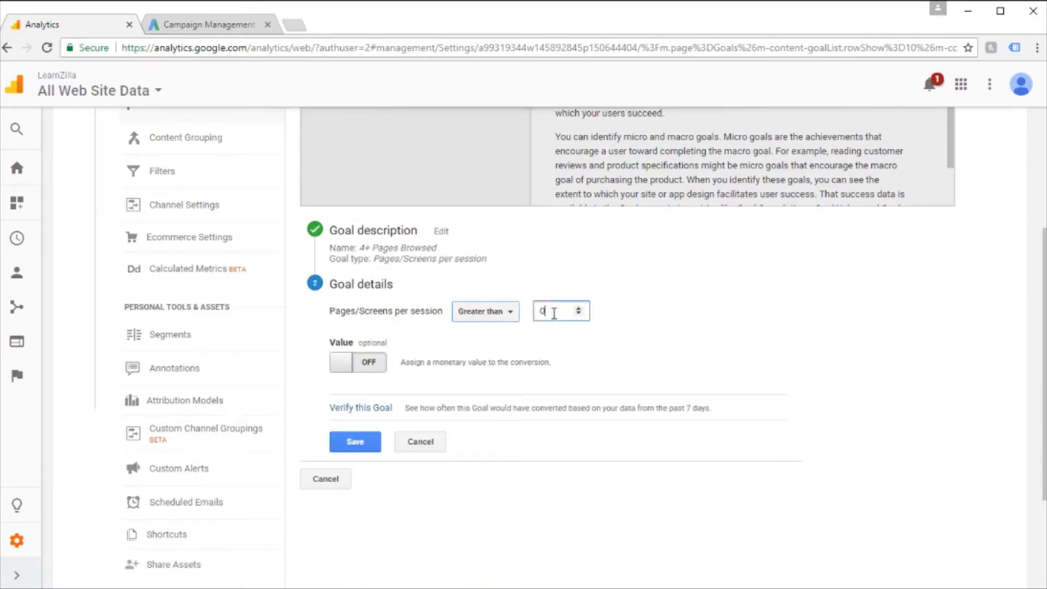
pyautogui.press('BackSpace')
pyautogui.write('4')
pyautogui.click(387, 408)
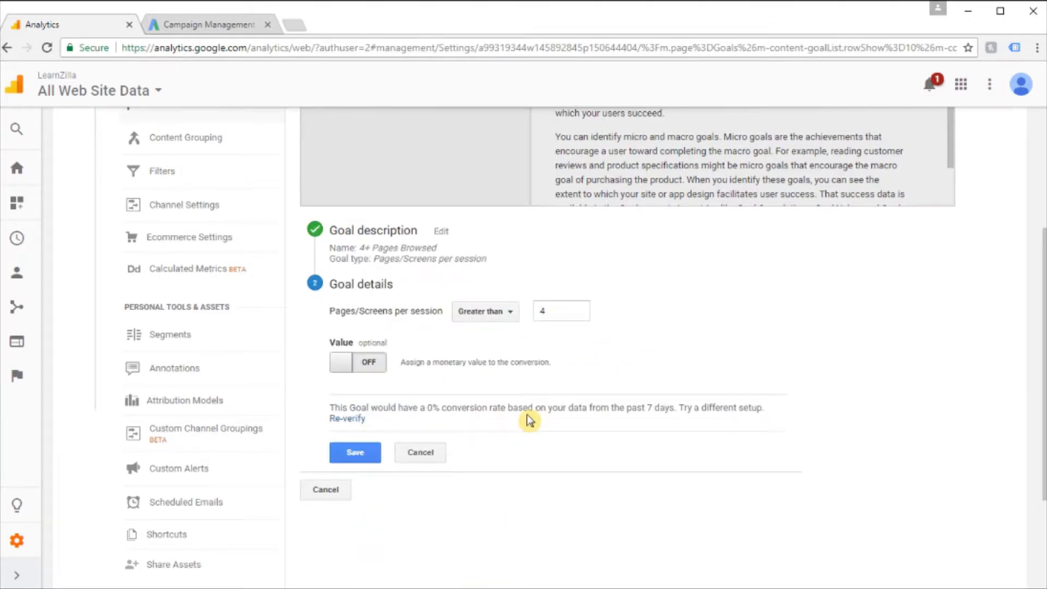
pyautogui.click(352, 457)
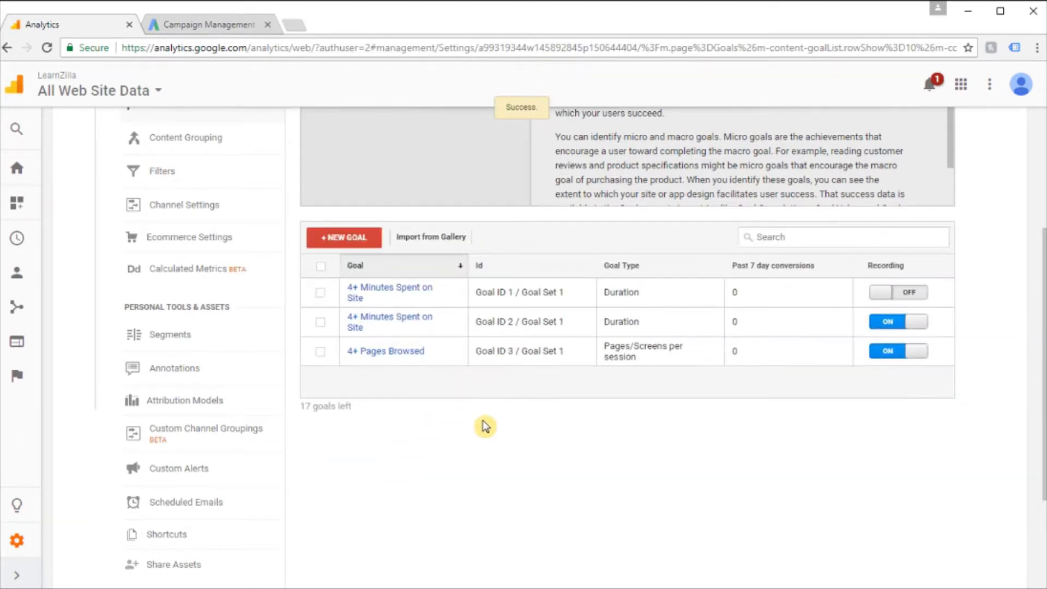
# - Start a third new goal named "Contact Us Page Visit" with the Destination type and continue to its details
pyautogui.click(374, 227)
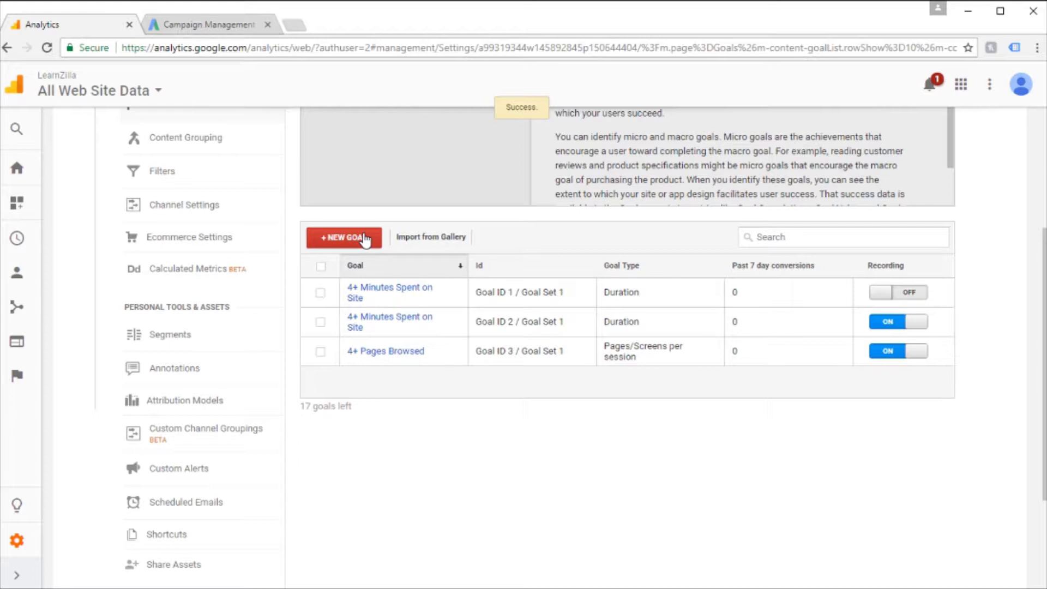
pyautogui.click(364, 239)
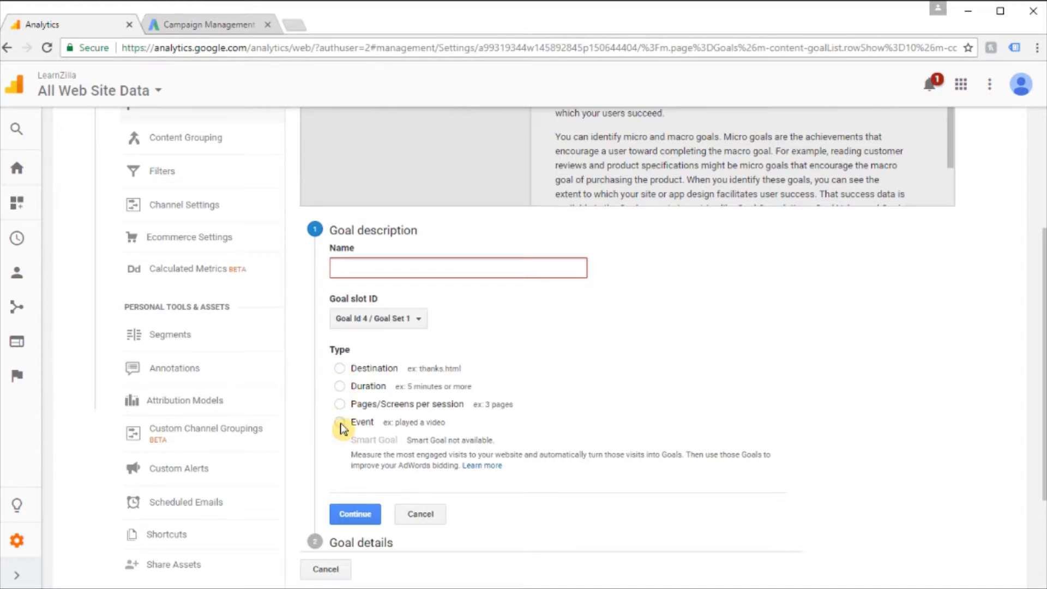
pyautogui.click(339, 368)
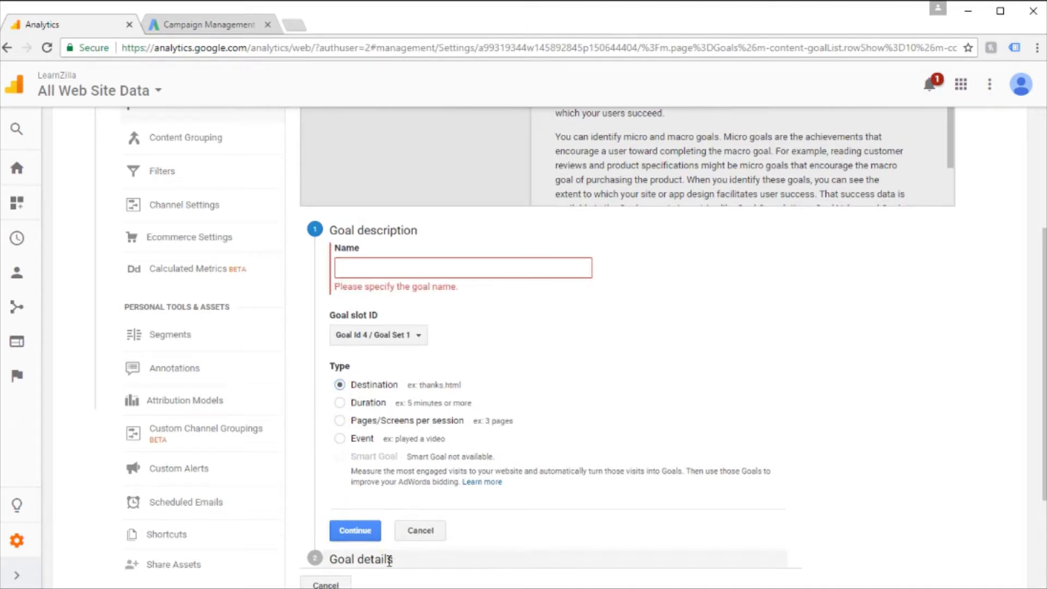
pyautogui.click(404, 271)
pyautogui.write('CV')
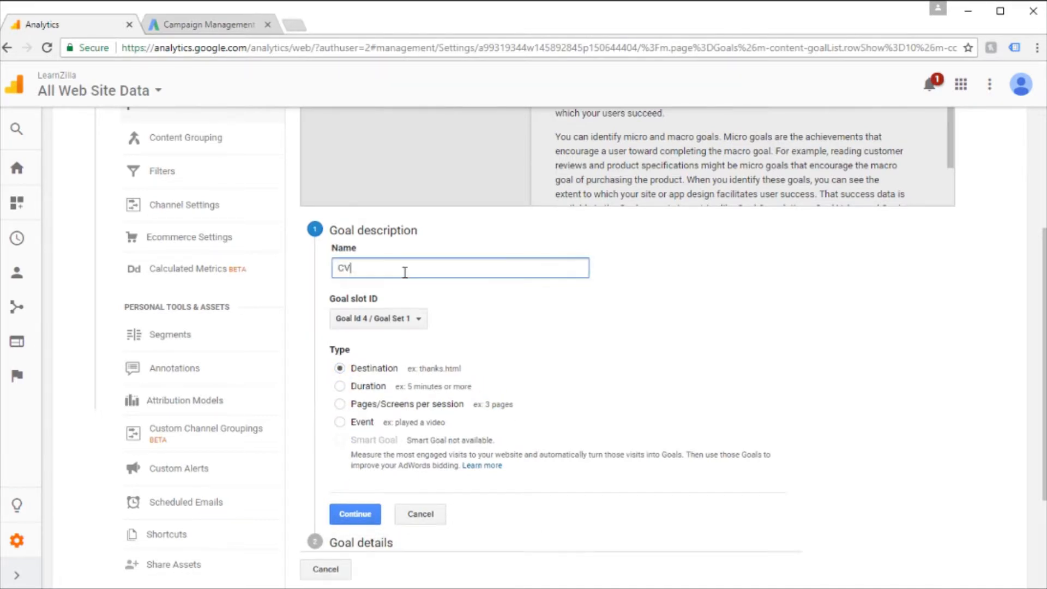
pyautogui.press('BackSpace')
pyautogui.write('ontact Us Pa')
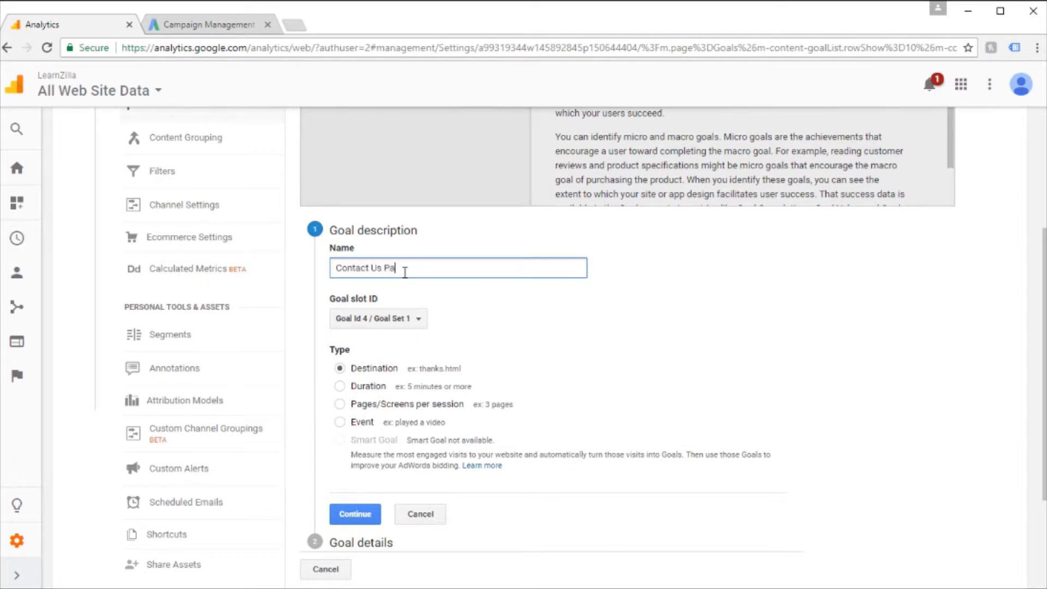
pyautogui.write('ge Visit')
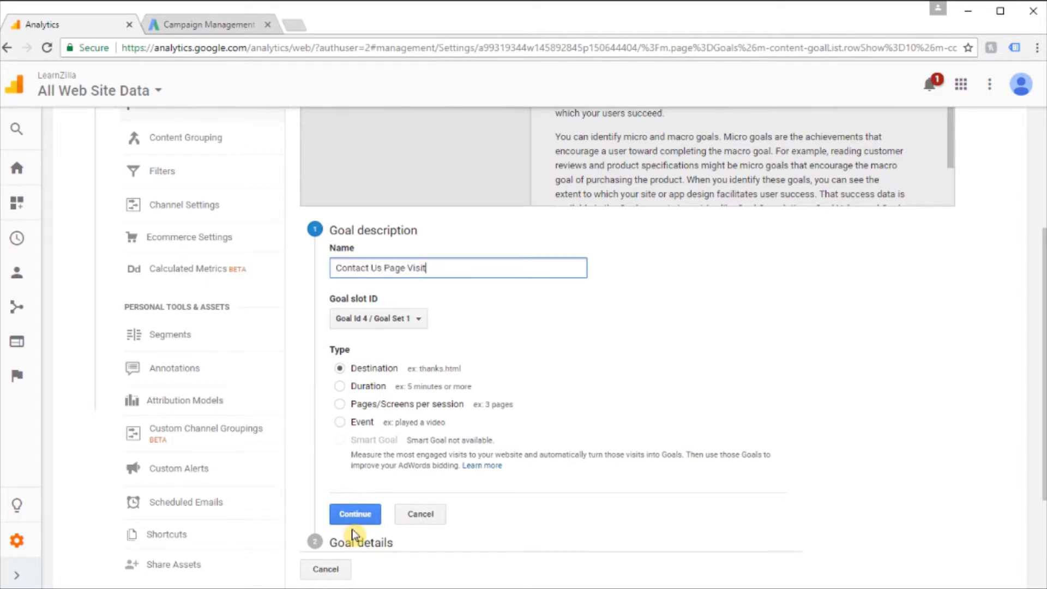
pyautogui.click(354, 521)
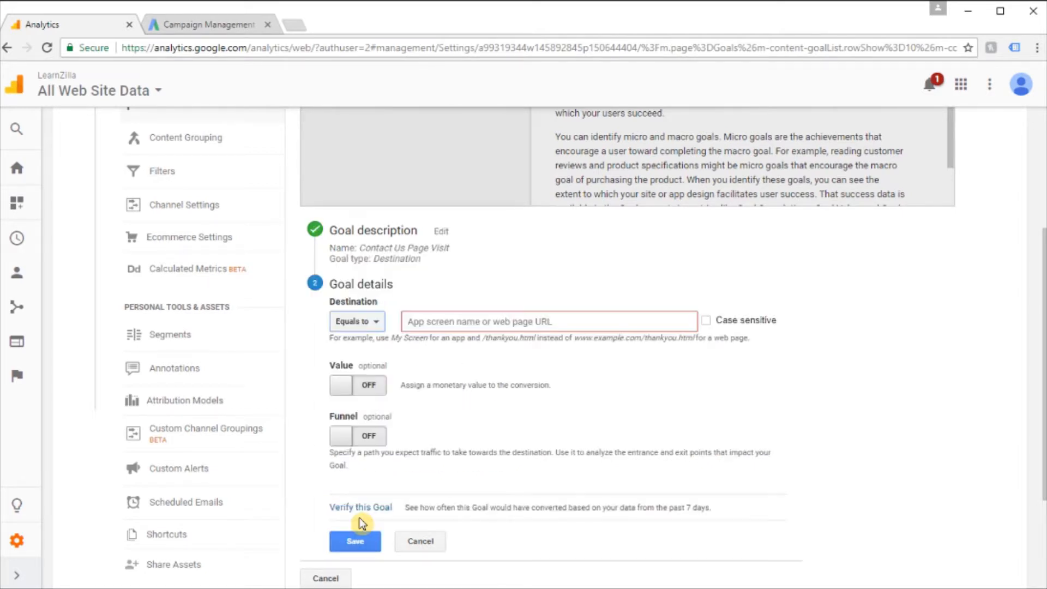
# - Set the goal's destination page to /contactus/index.php, leaving out the site's domain name
pyautogui.click(460, 325)
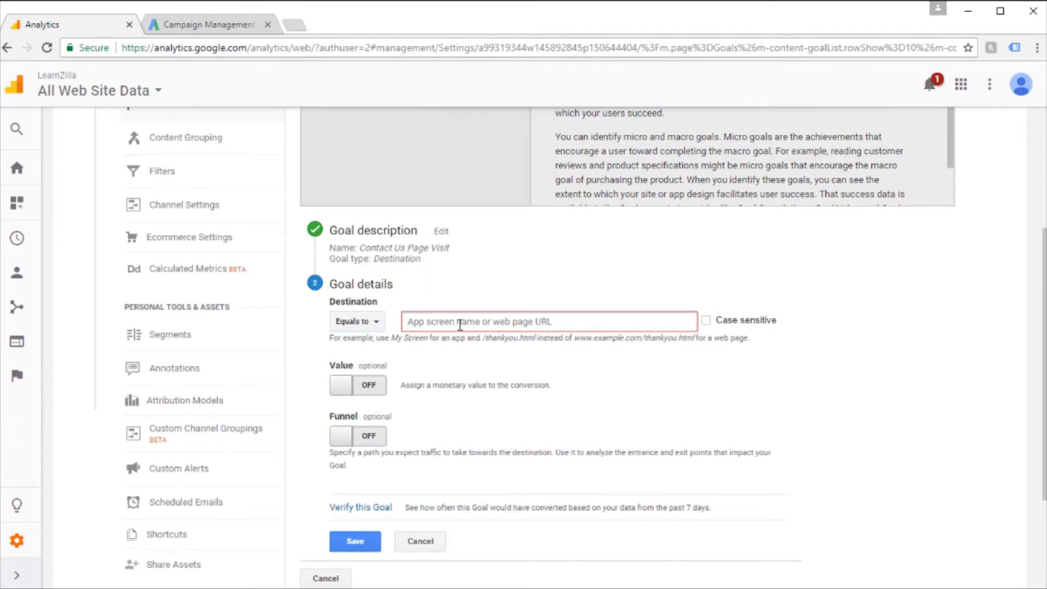
pyautogui.write('l')
pyautogui.press('BackSpace')
pyautogui.write('learnzilla.com')
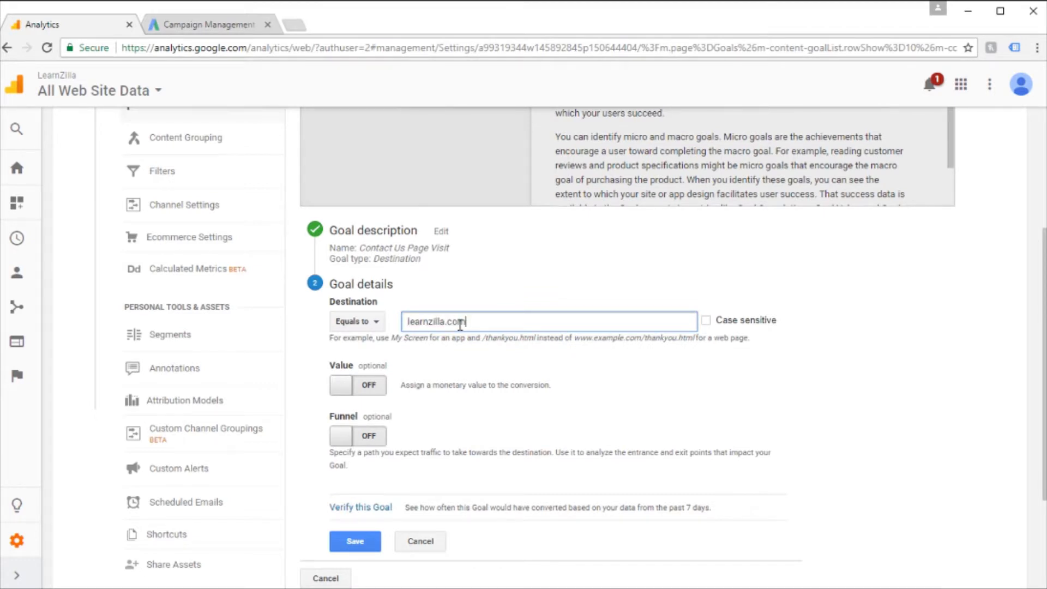
pyautogui.moveTo(479, 339); pyautogui.dragTo(524, 338)
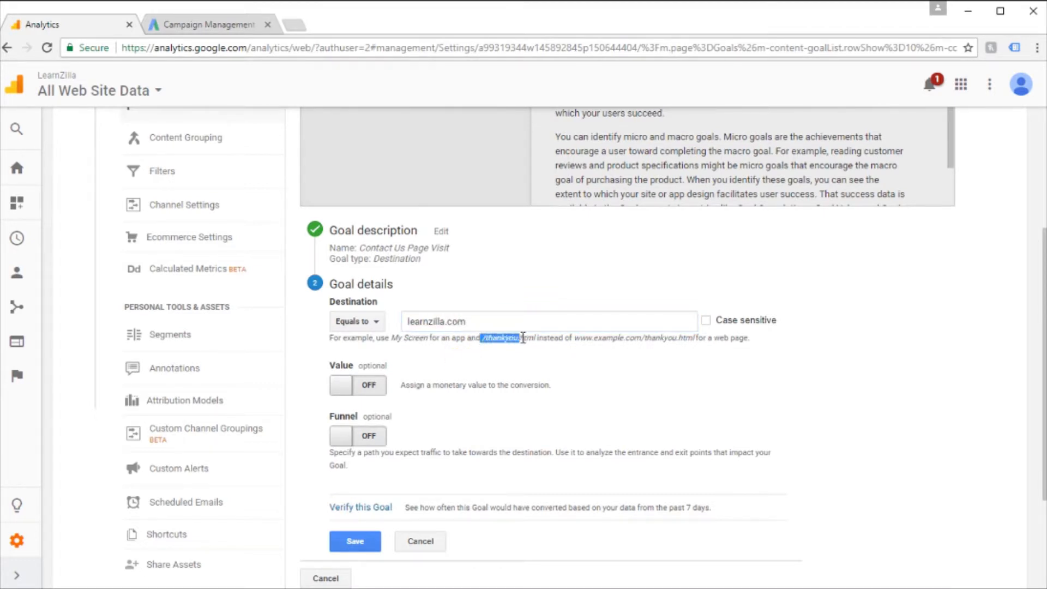
pyautogui.click(524, 338)
pyautogui.click(489, 322)
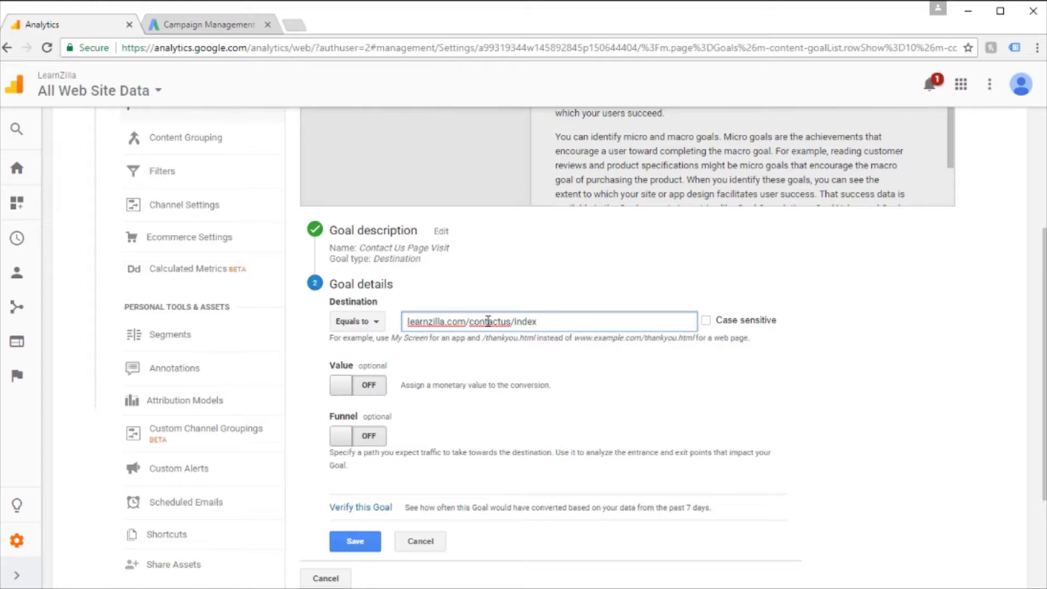
pyautogui.moveTo(563, 324); pyautogui.dragTo(300, 334)
pyautogui.press('BackSpace')
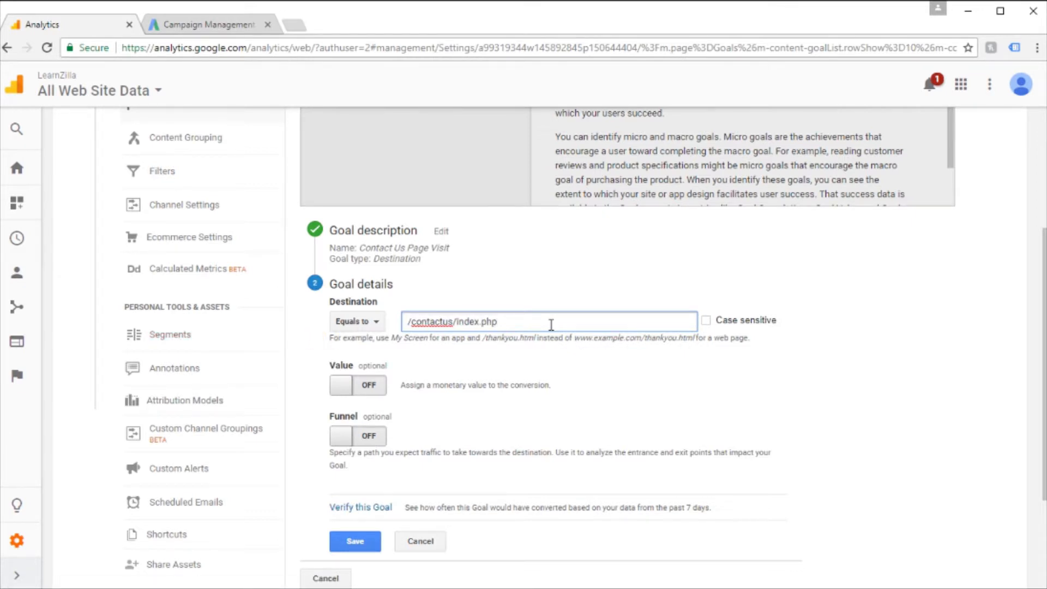
pyautogui.click(549, 305)
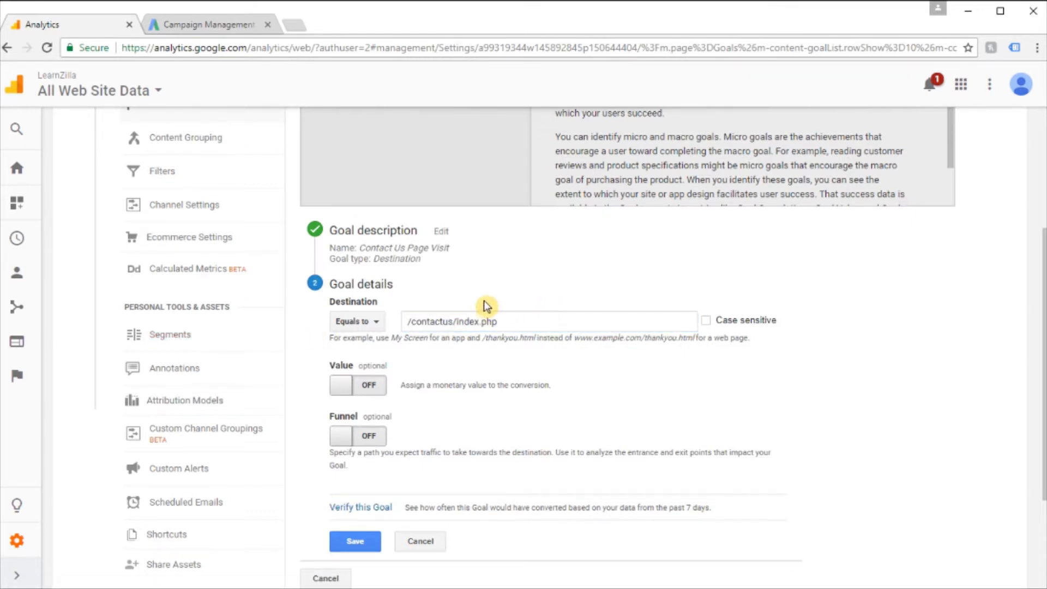
# - Try the Begins with match type for the destination and return it to Equals to
pyautogui.click(367, 327)
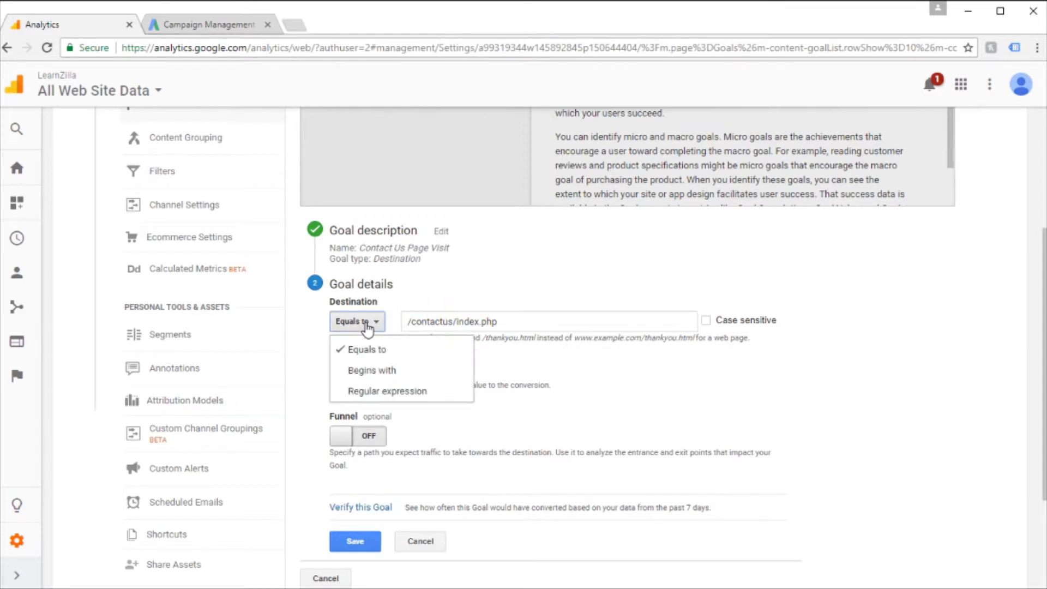
pyautogui.click(372, 377)
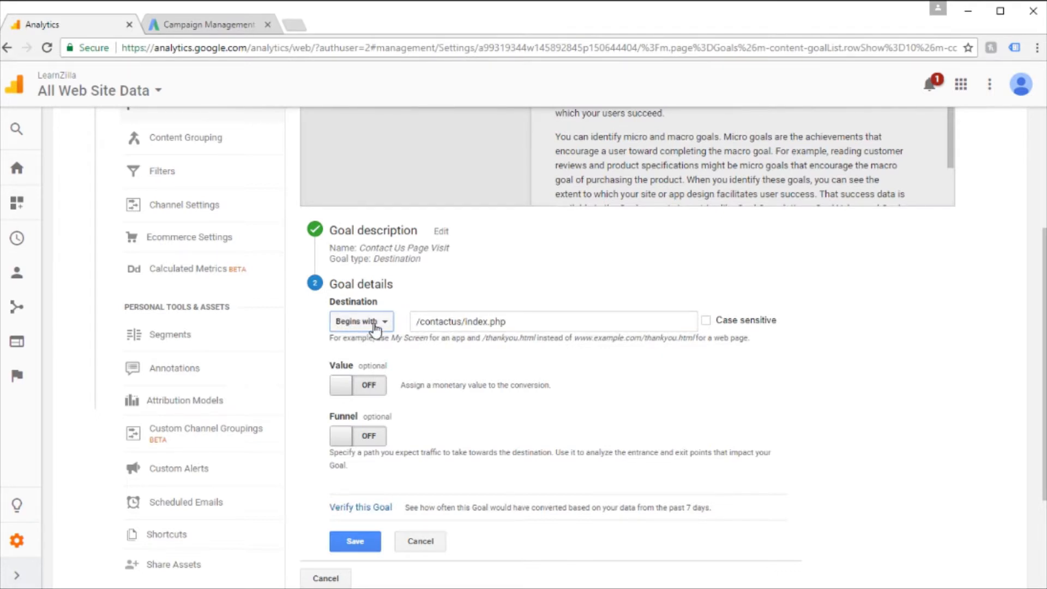
pyautogui.click(375, 326)
pyautogui.click(379, 351)
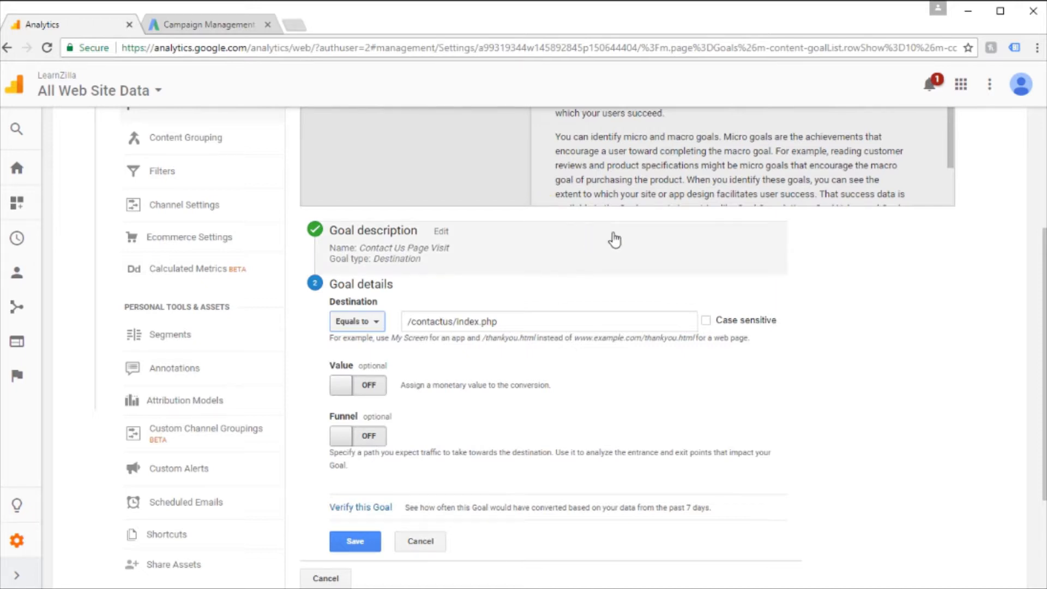
# - Verify the Contact Us Page Visit goal against the past 7 days of data and save it
pyautogui.click(371, 508)
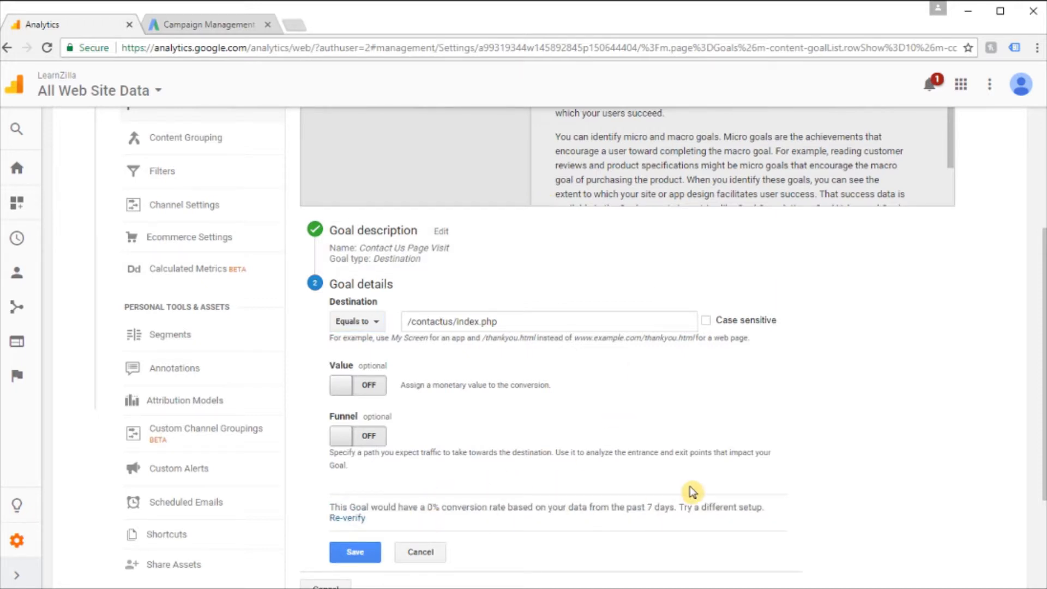
pyautogui.scroll(-1, 600, 475)
pyautogui.click(355, 552)
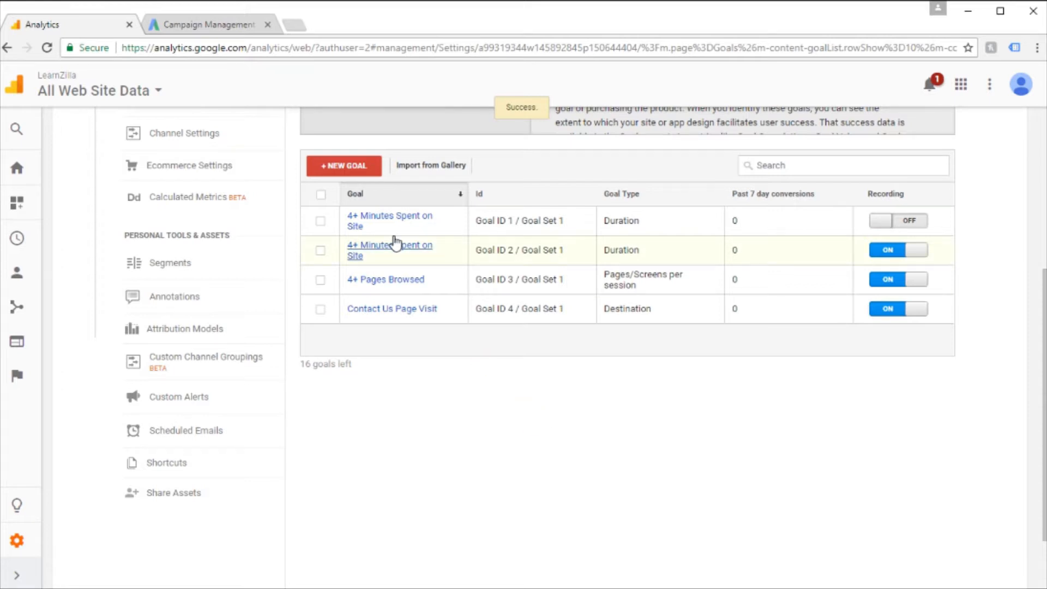
# - Search for "google tag manager" in a new browser tab, view its official overview page, and return to the Analytics goals list
pyautogui.click(294, 24)
pyautogui.write('google tag manag')
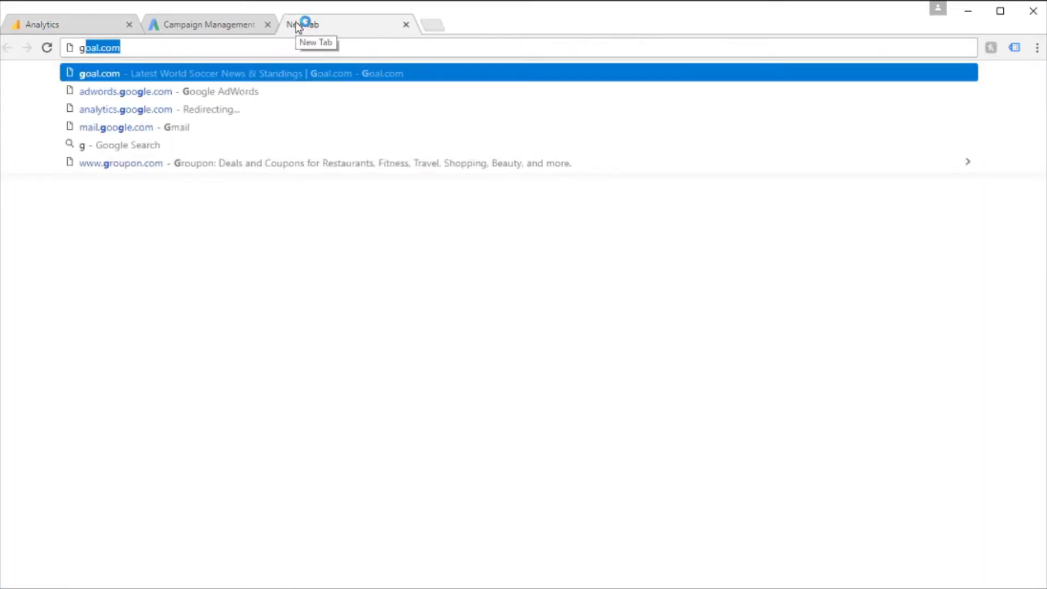
pyautogui.write('er')
pyautogui.press('Return')
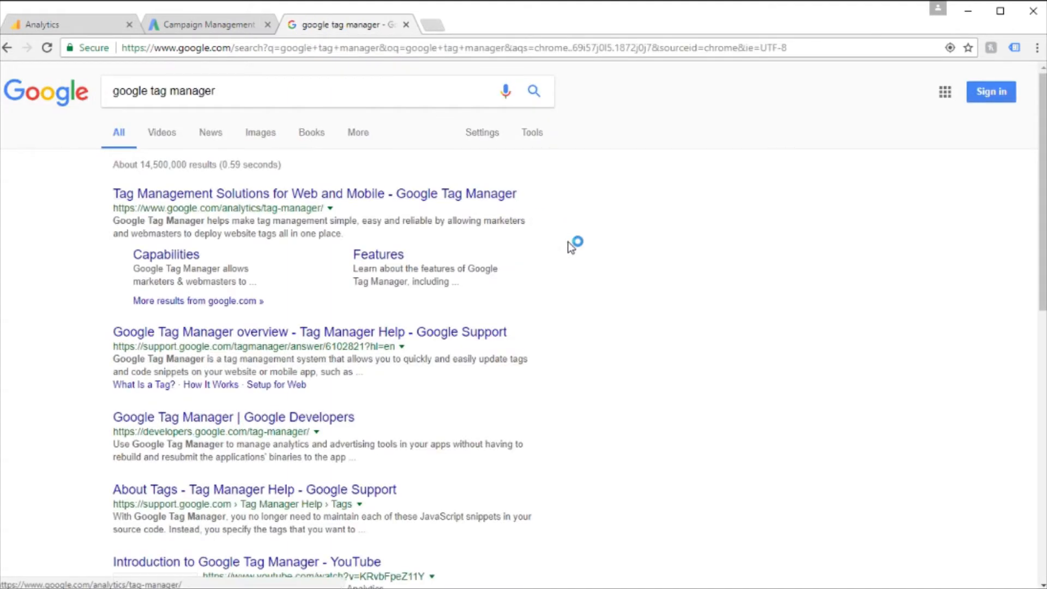
pyautogui.click(283, 194)
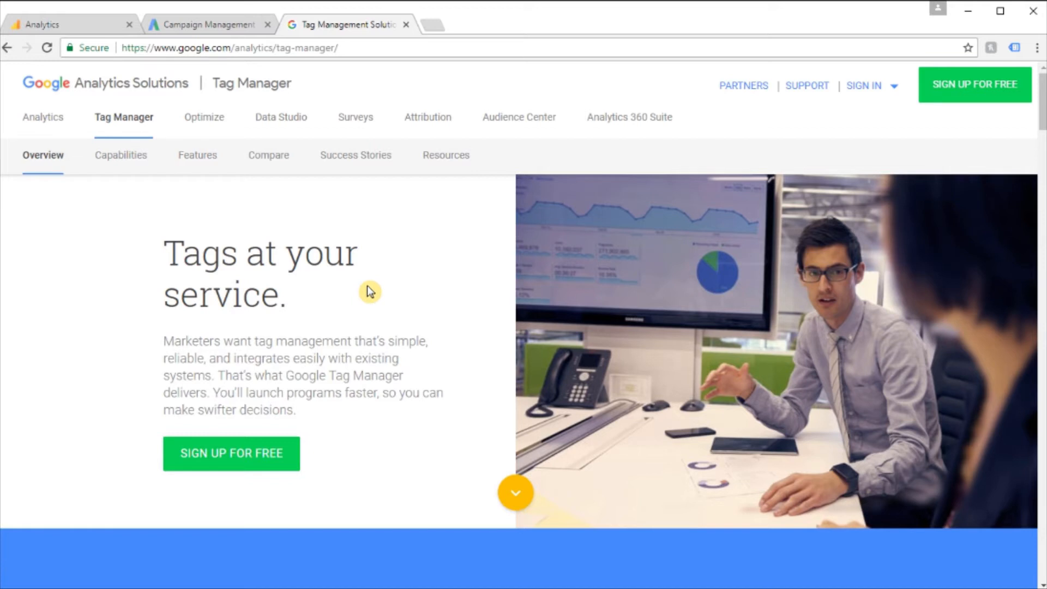
pyautogui.click(72, 26)
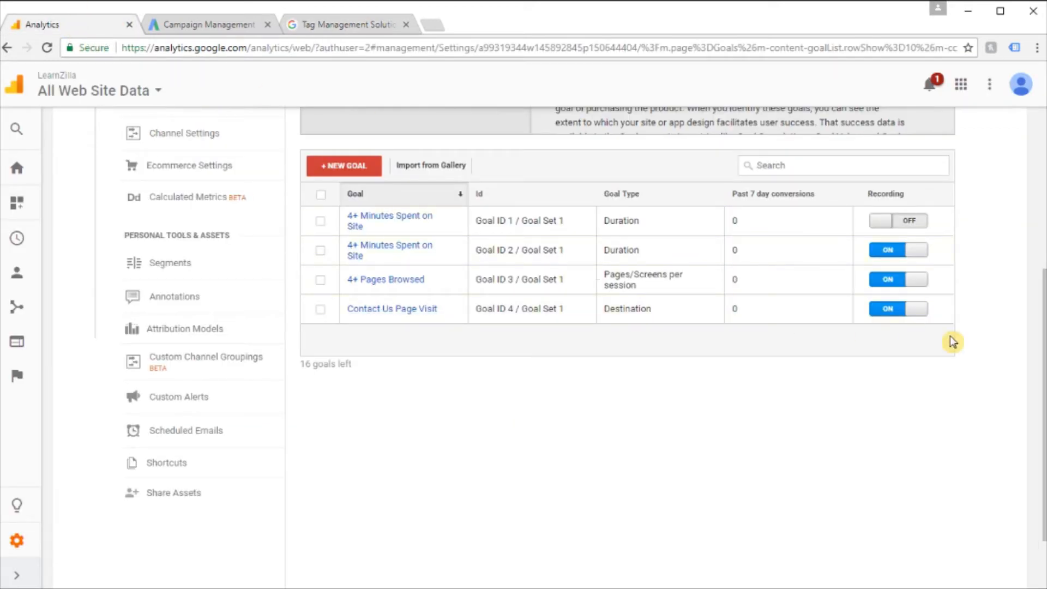
pyautogui.scroll(5, 952, 341)
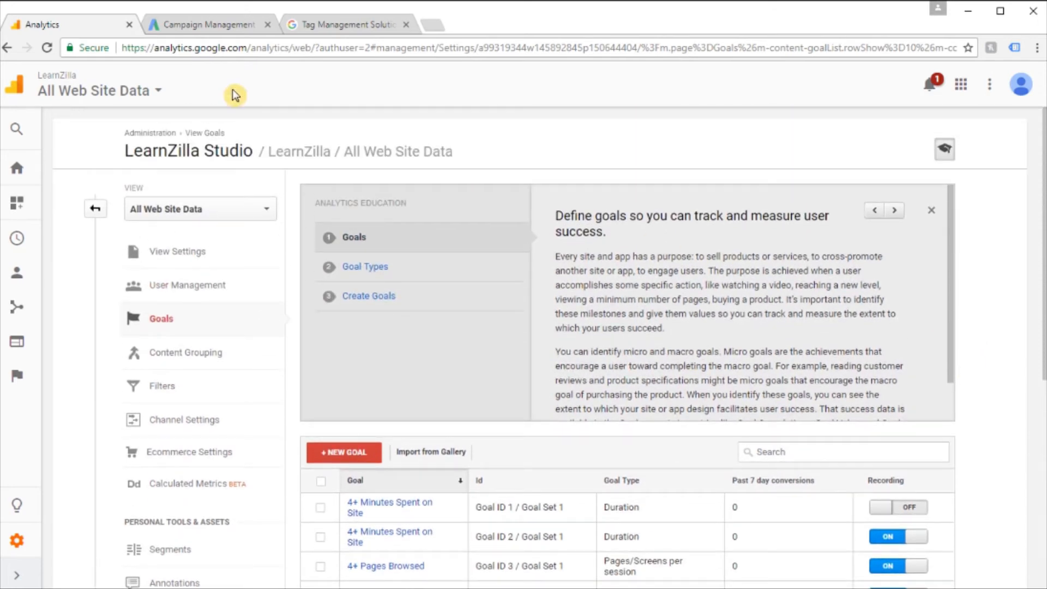
# - Switch to Google AdWords and open the Google Analytics goals available for import in conversion tracking
pyautogui.click(218, 24)
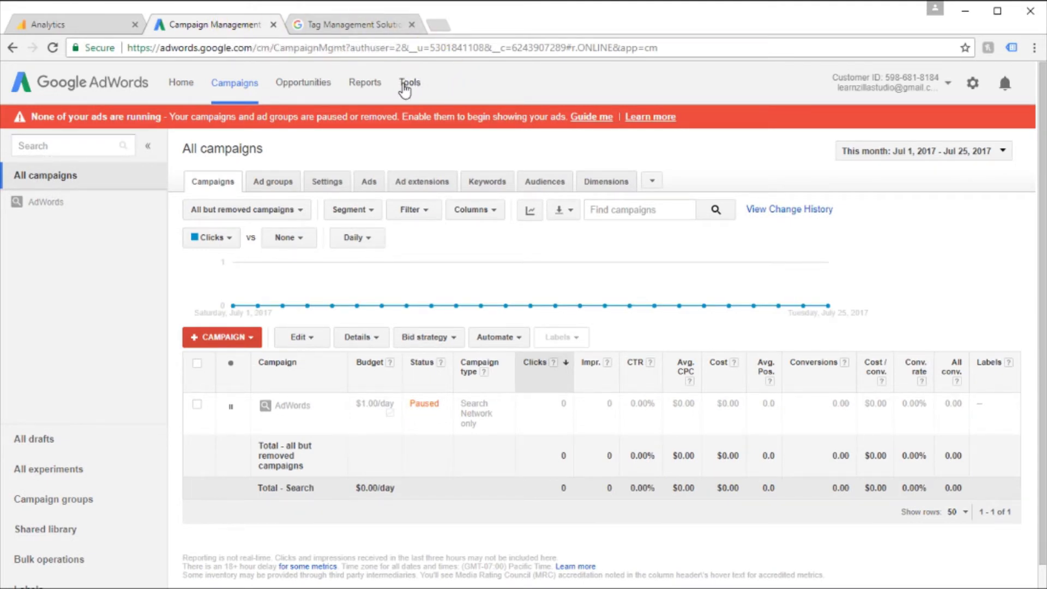
pyautogui.click(406, 85)
pyautogui.click(419, 134)
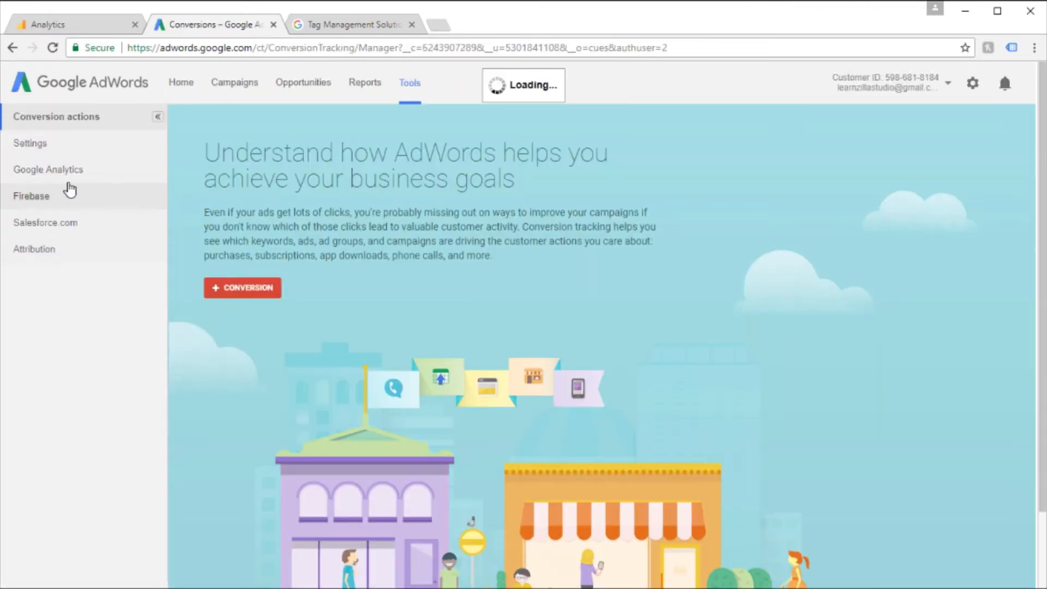
pyautogui.click(64, 196)
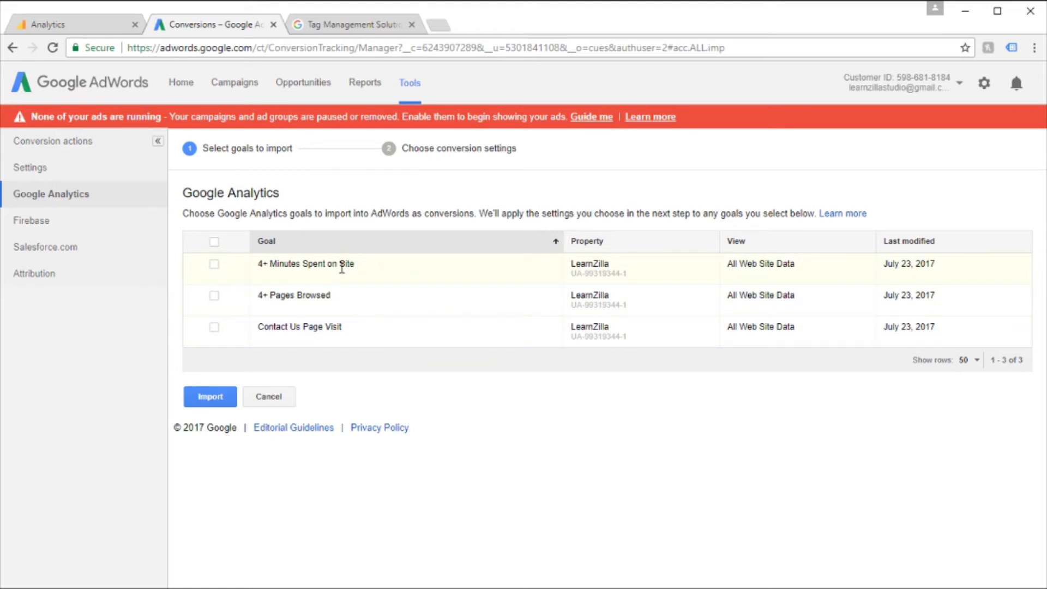
# - Import all the listed Analytics goals into AdWords as conversions with the value option "Don't assign a value"
pyautogui.click(214, 241)
pyautogui.click(227, 391)
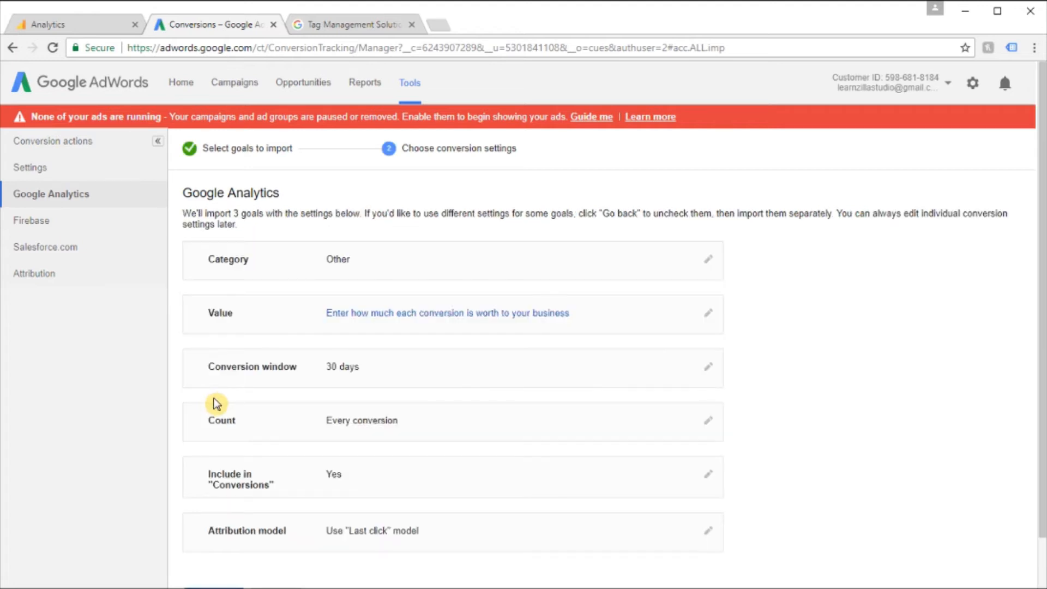
pyautogui.scroll(-2, 482, 382)
pyautogui.click(209, 544)
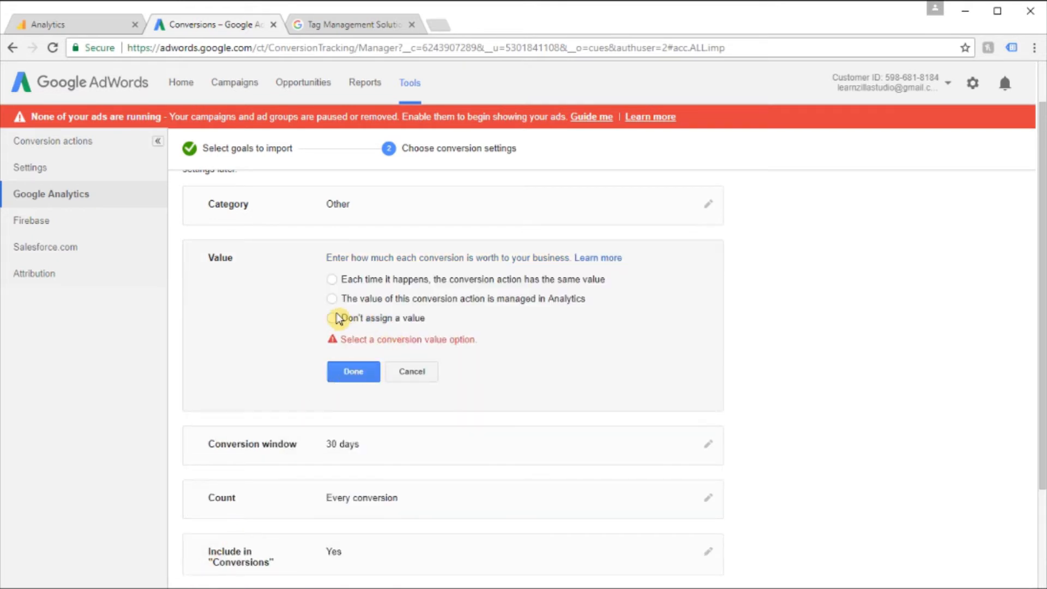
pyautogui.click(357, 318)
pyautogui.click(360, 401)
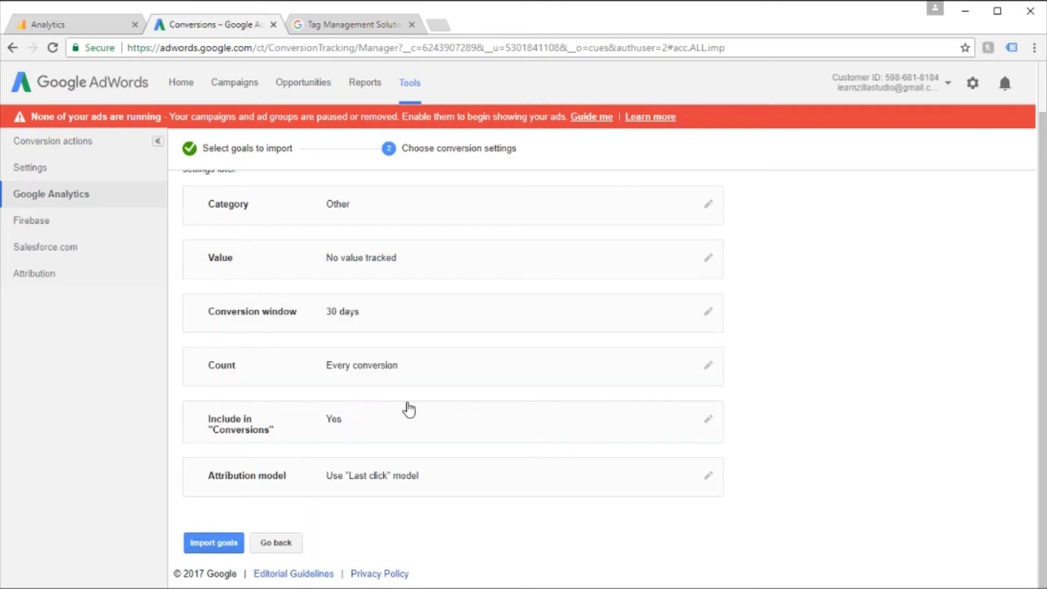
pyautogui.click(214, 543)
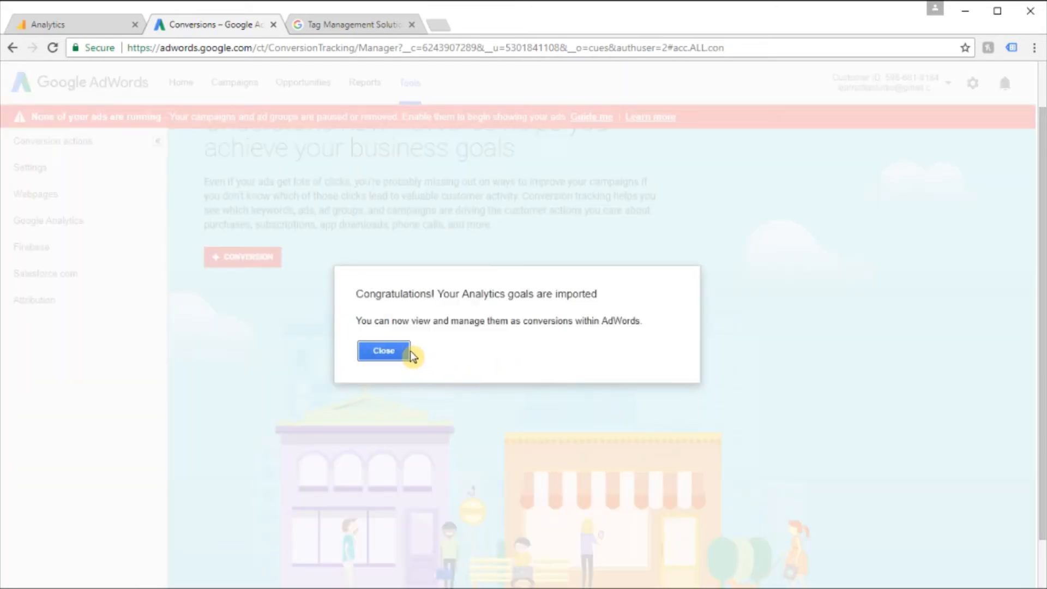
pyautogui.click(386, 351)
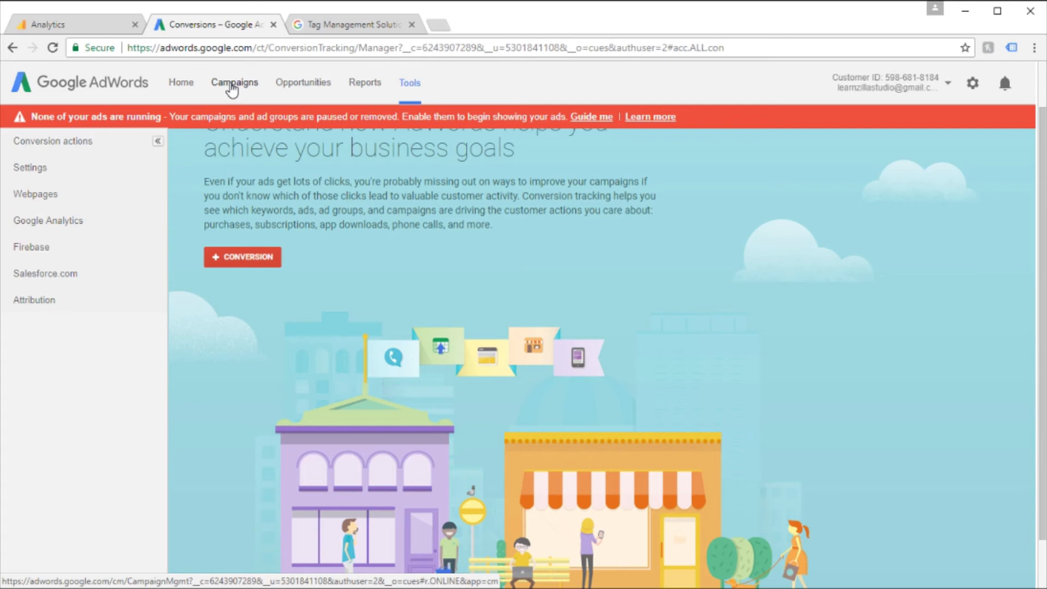
# - Open the AdWords campaign and examine the Conversions column for its Learn and Practice Exams ad groups
pyautogui.click(233, 87)
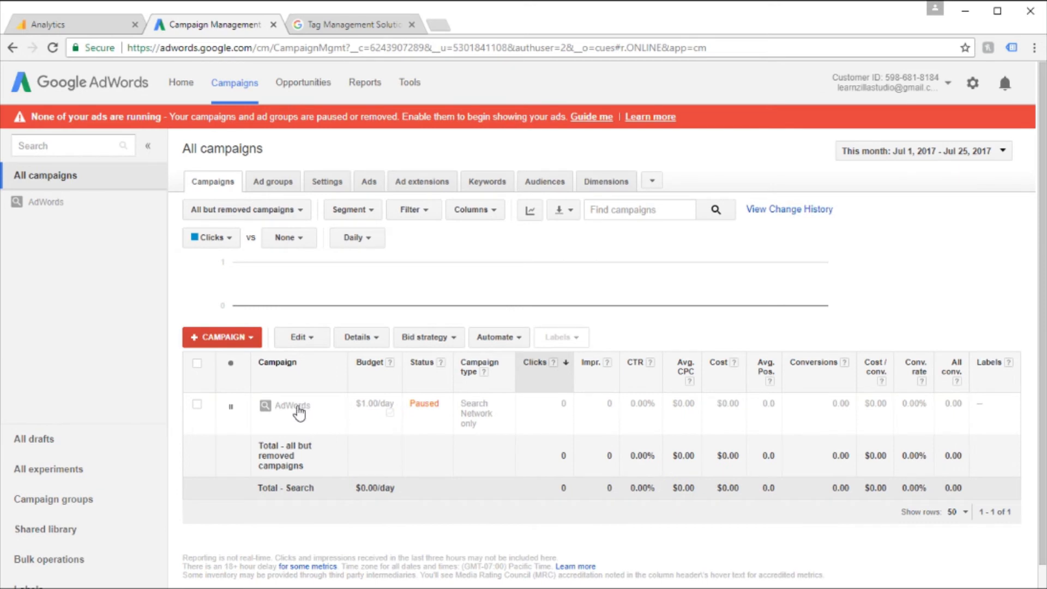
pyautogui.click(297, 409)
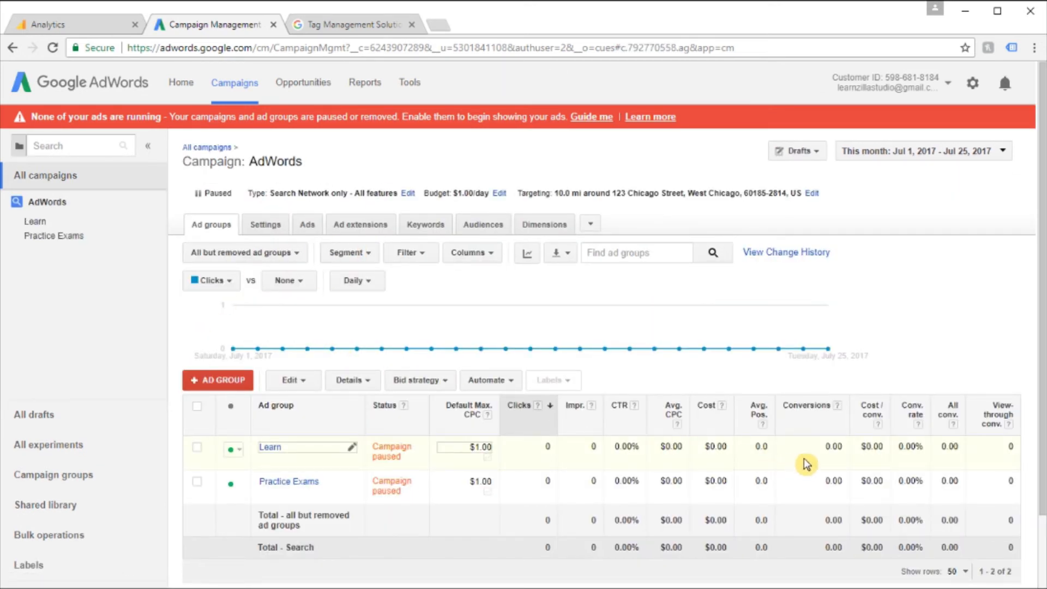
pyautogui.moveTo(823, 449); pyautogui.dragTo(847, 457)
pyautogui.click(843, 482)
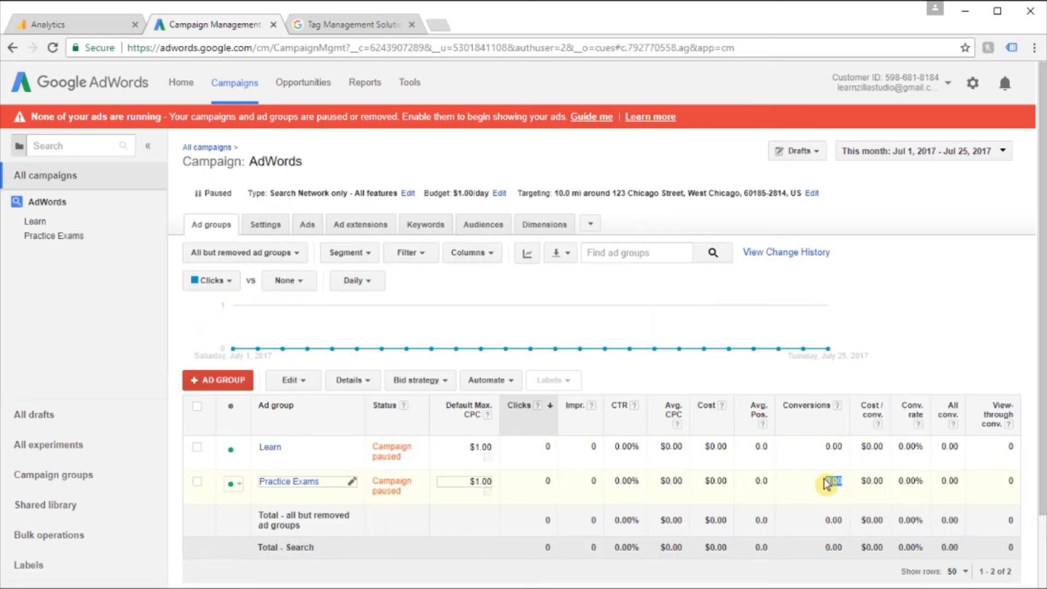
pyautogui.moveTo(838, 408)
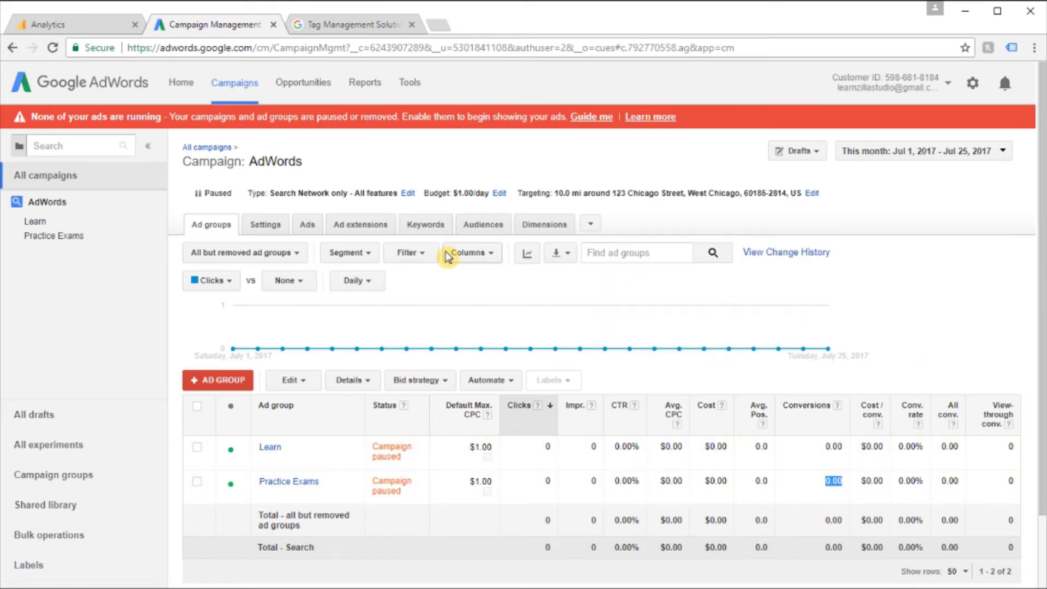
# - Open the campaign's keywords and review the conversion columns for the individual keywords
pyautogui.click(428, 232)
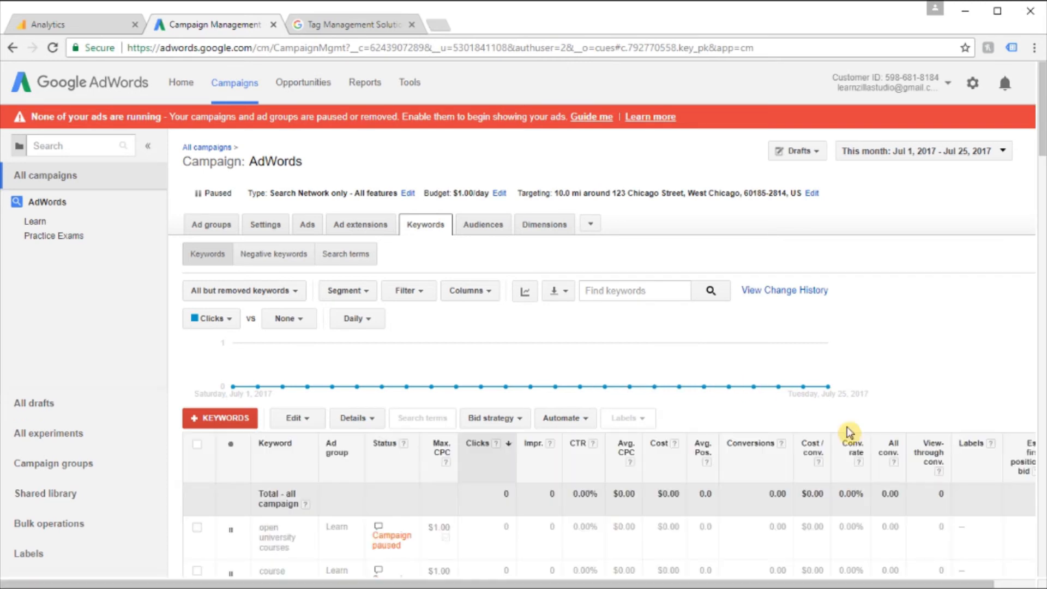
pyautogui.scroll(-1, 750, 464)
pyautogui.scroll(-3, 749, 463)
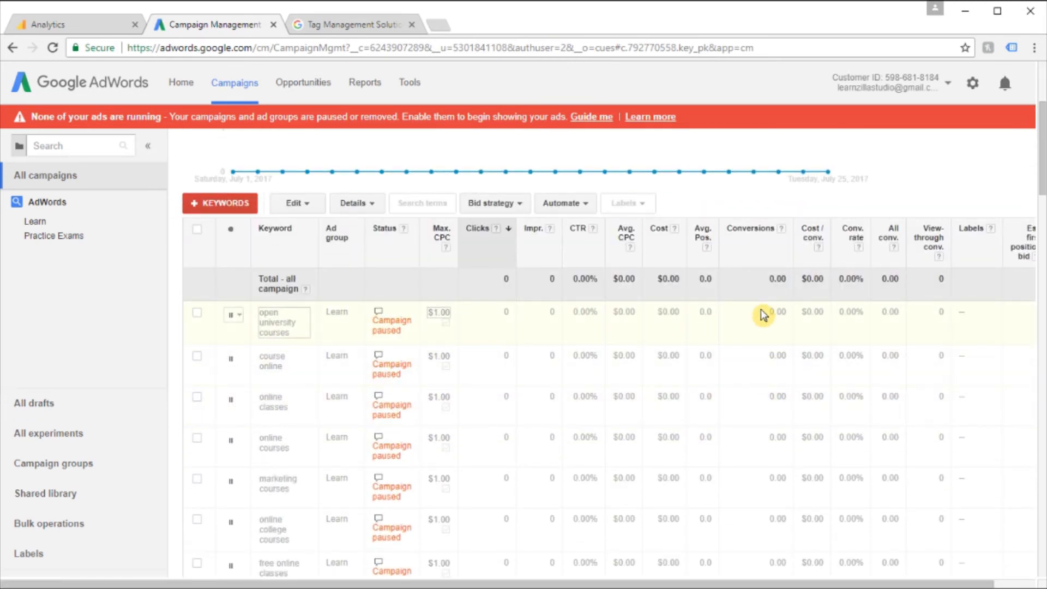
pyautogui.scroll(-10, 748, 459)
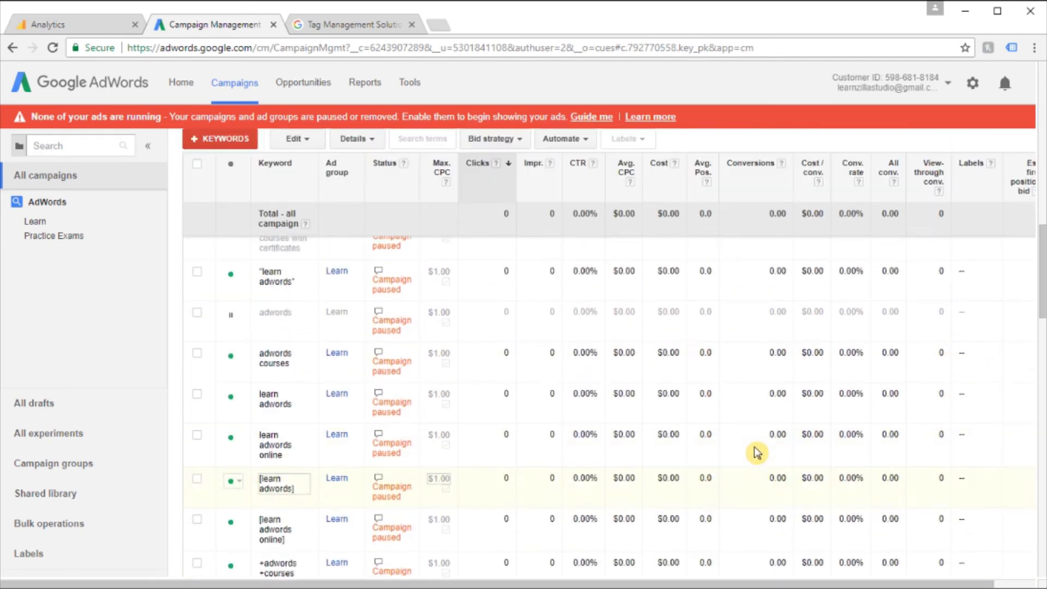
pyautogui.scroll(5, 757, 453)
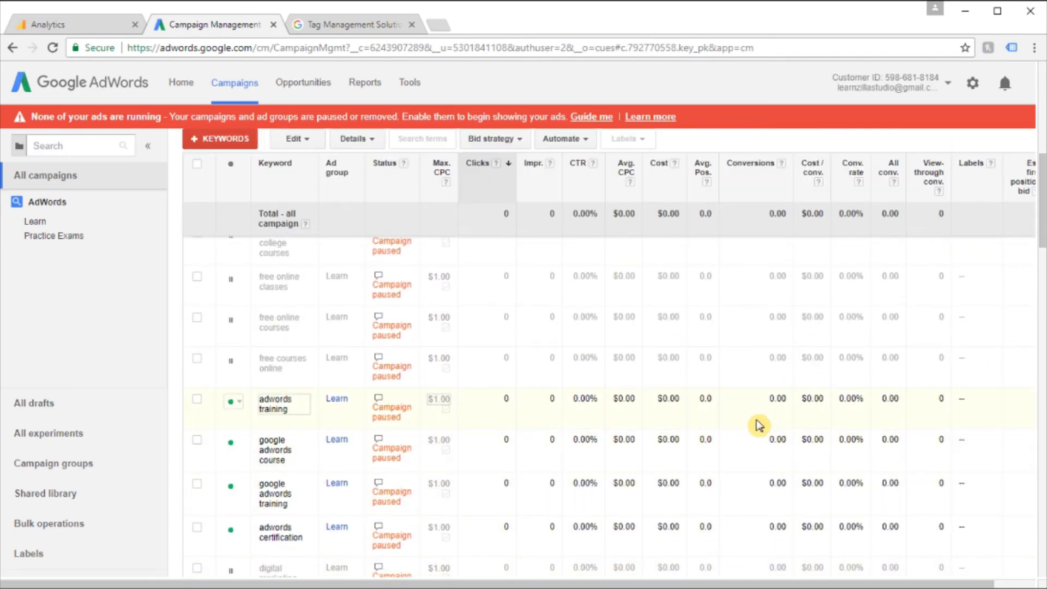
pyautogui.scroll(6, 760, 442)
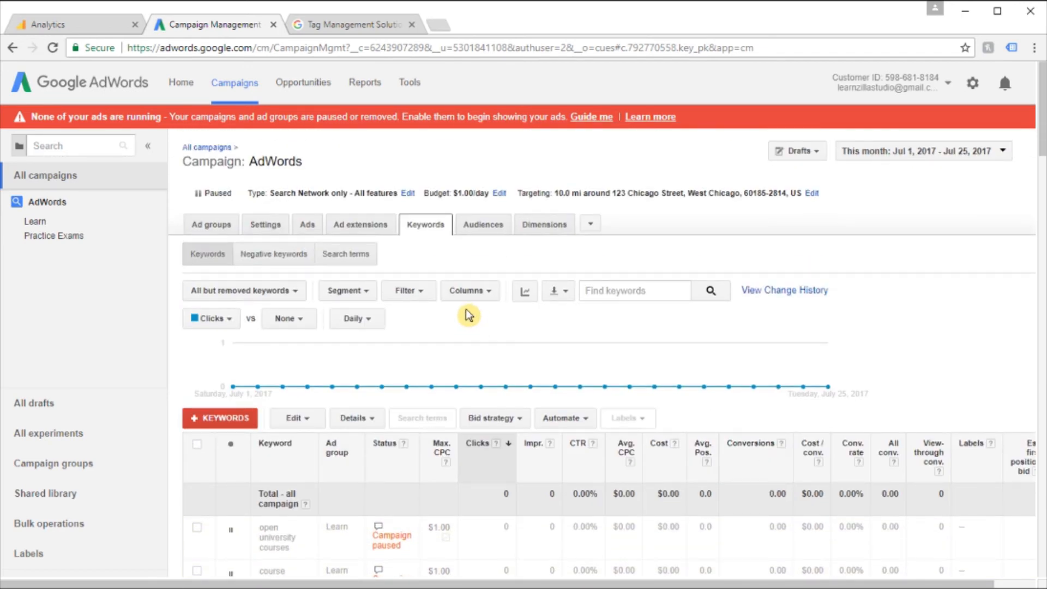
# - Open the column customization for the campaign's keywords and look through the available metrics and column order
pyautogui.click(469, 291)
pyautogui.click(486, 311)
pyautogui.scroll(-1, 517, 396)
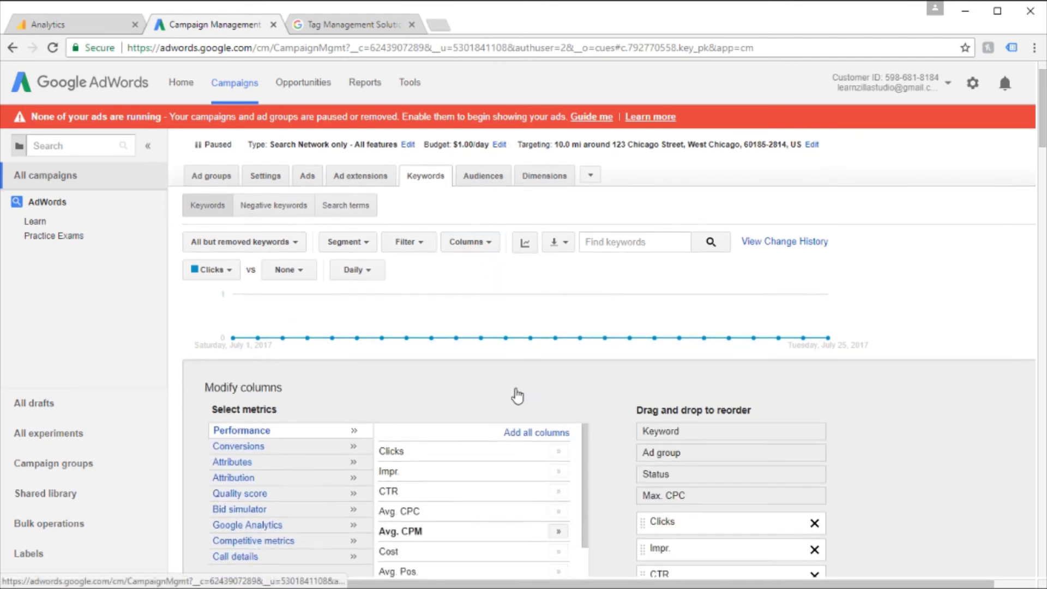
pyautogui.scroll(-3, 491, 395)
pyautogui.scroll(4, 328, 363)
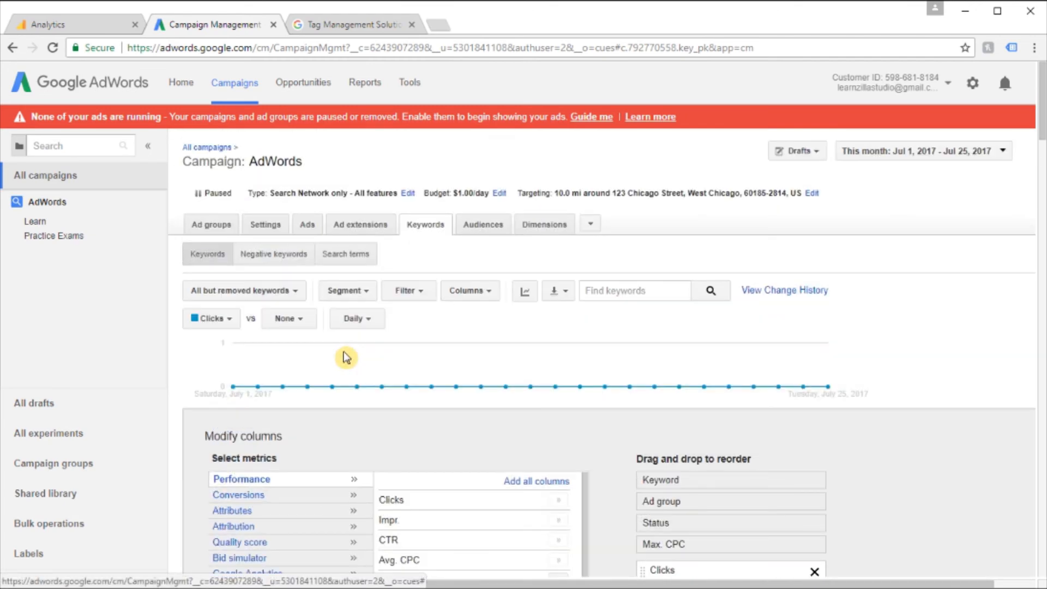
# - Open the campaign's ad extensions and switch the view to Call extensions
pyautogui.click(358, 228)
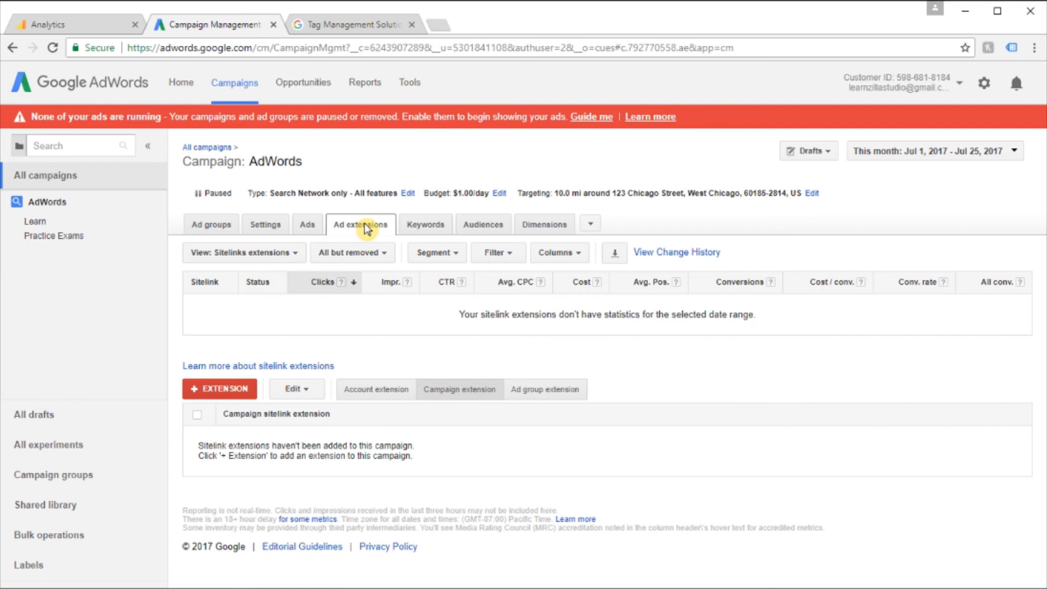
pyautogui.click(259, 254)
pyautogui.click(218, 335)
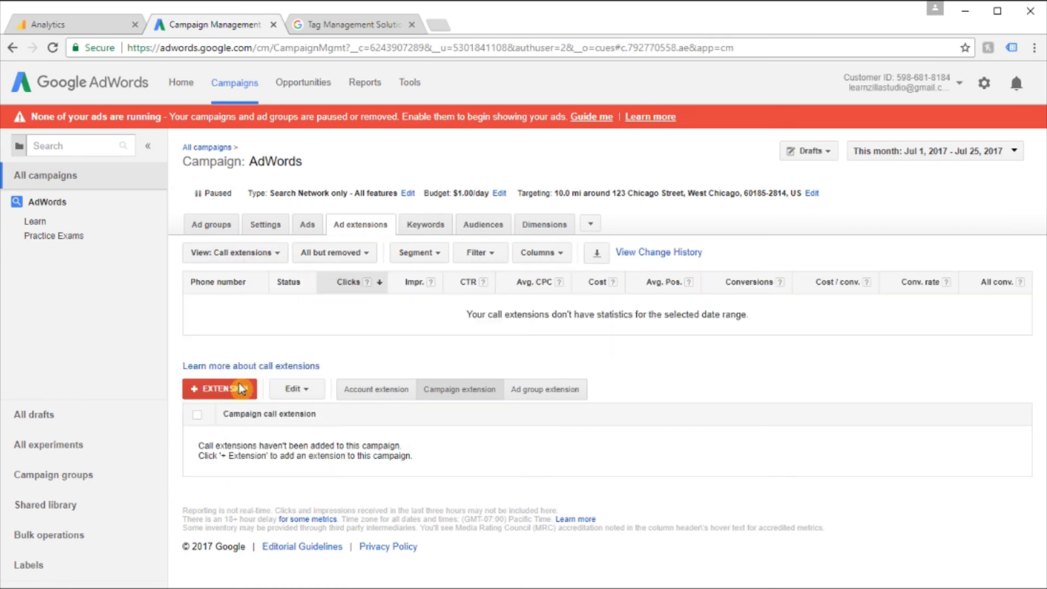
# - Start a new phone number for a campaign call extension and examine the advanced setting for reporting phone call conversions
pyautogui.click(242, 389)
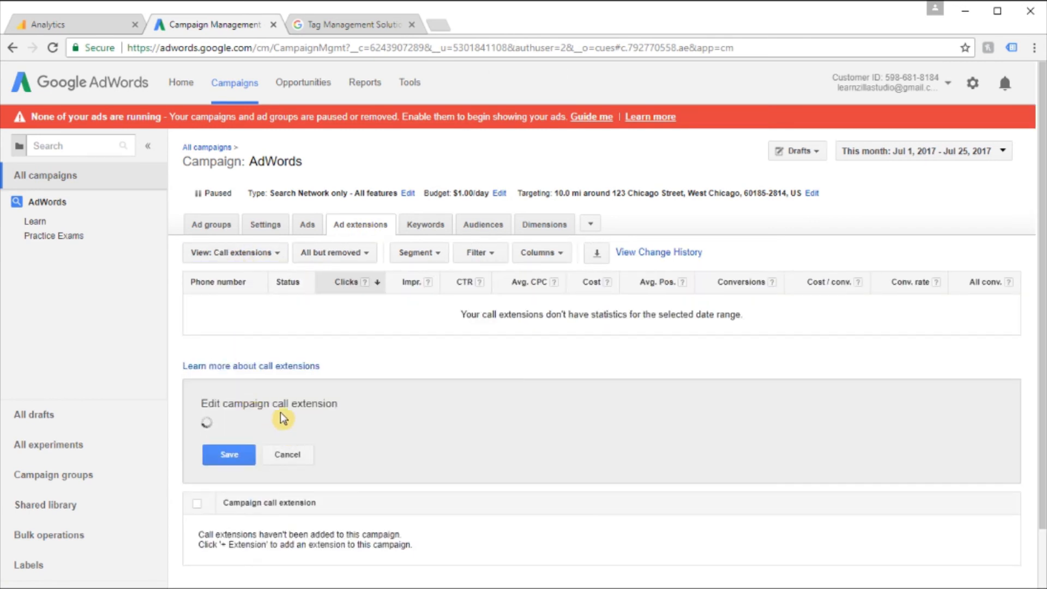
pyautogui.scroll(-3, 405, 390)
pyautogui.scroll(-3, 406, 391)
pyautogui.click(295, 408)
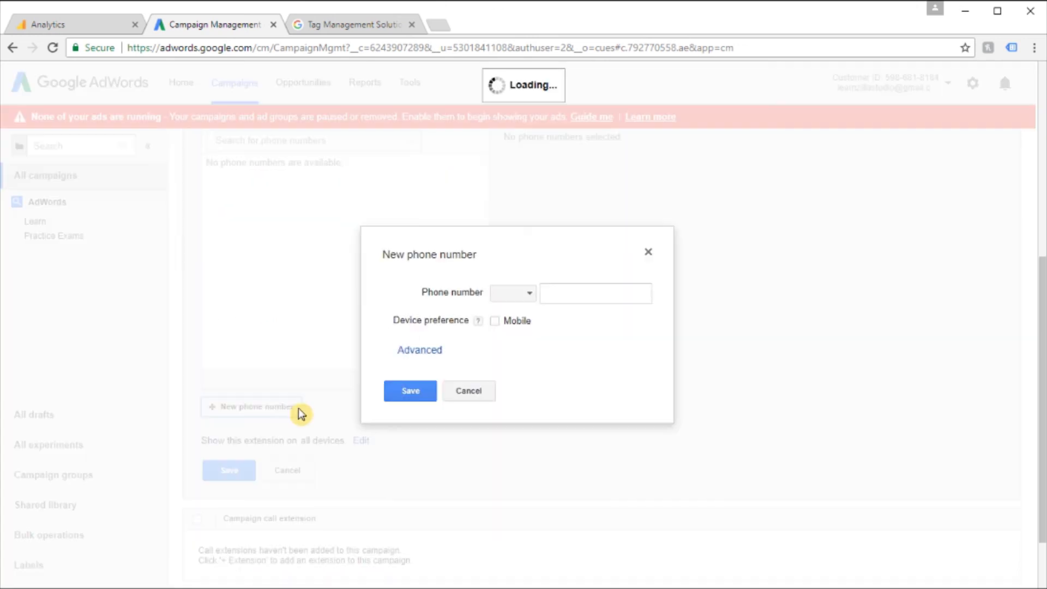
pyautogui.click(387, 421)
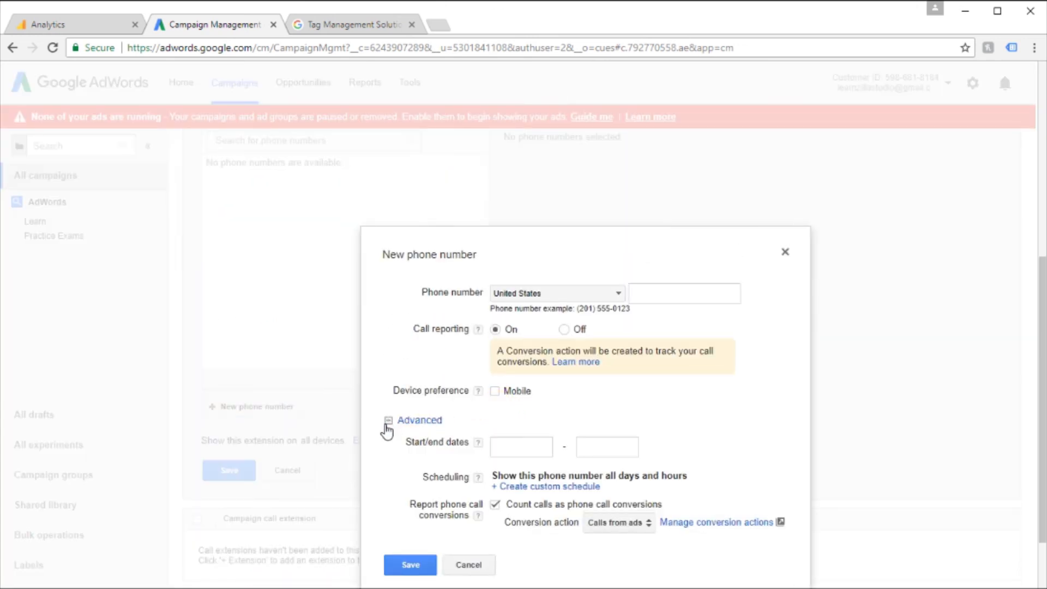
pyautogui.moveTo(703, 507); pyautogui.dragTo(479, 507)
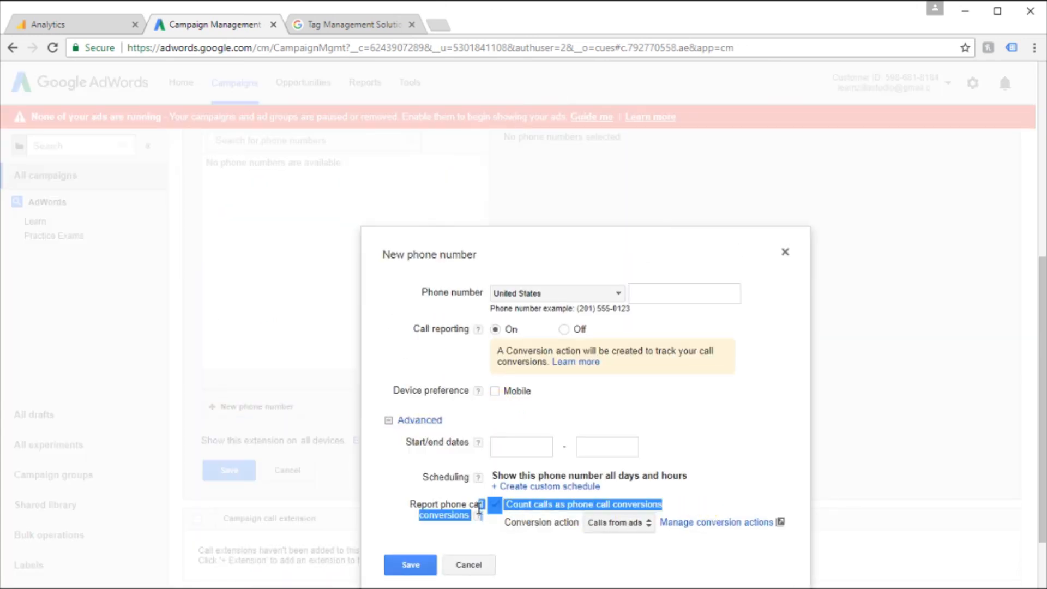
pyautogui.click(697, 495)
# - Try to save the new phone number with its field left empty, and cancel both the phone number and the call extension
pyautogui.click(421, 563)
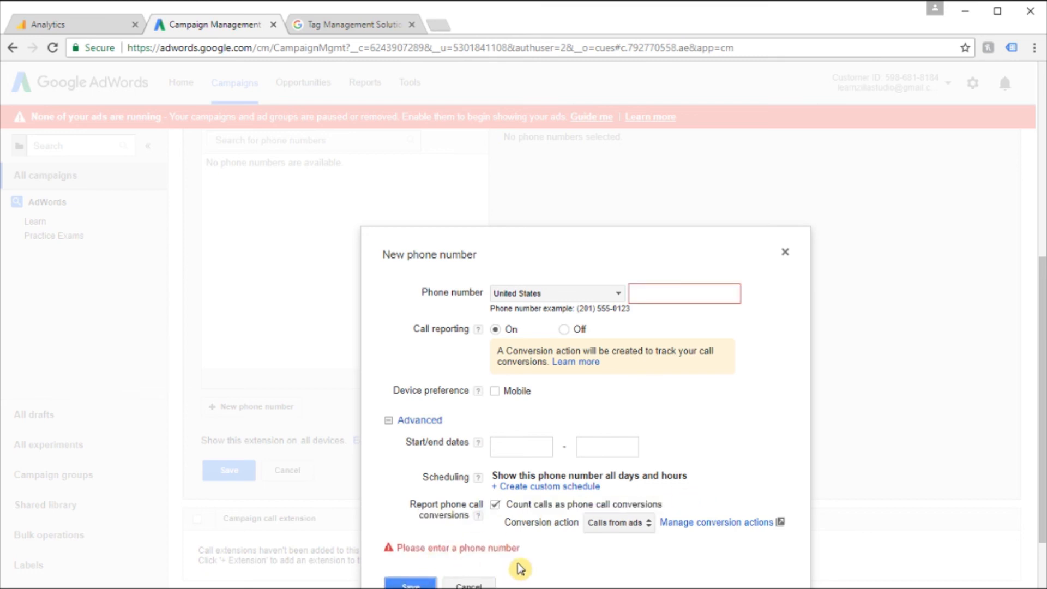
pyautogui.click(478, 585)
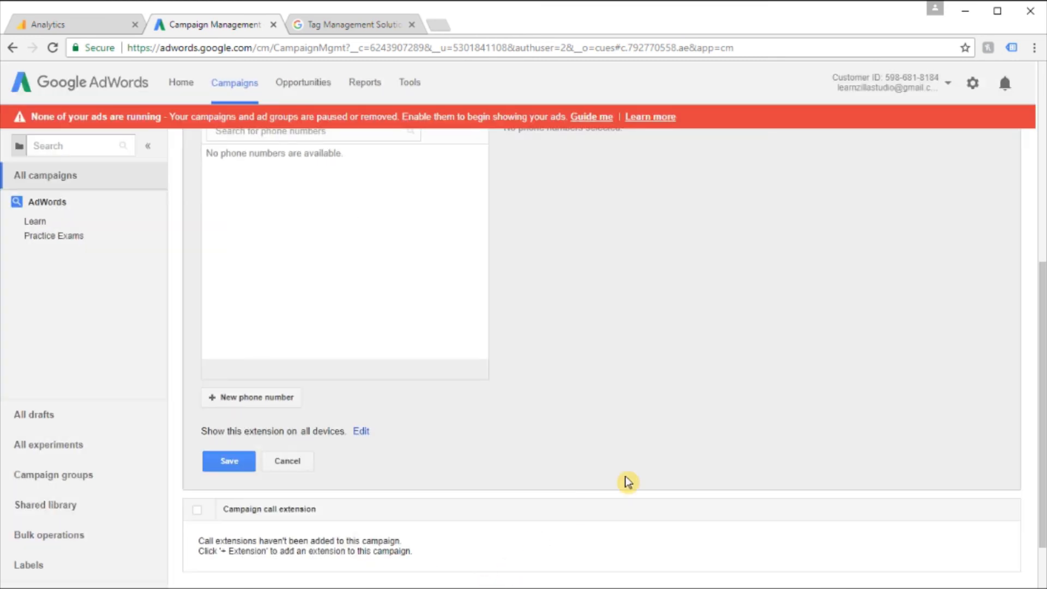
pyautogui.click(292, 469)
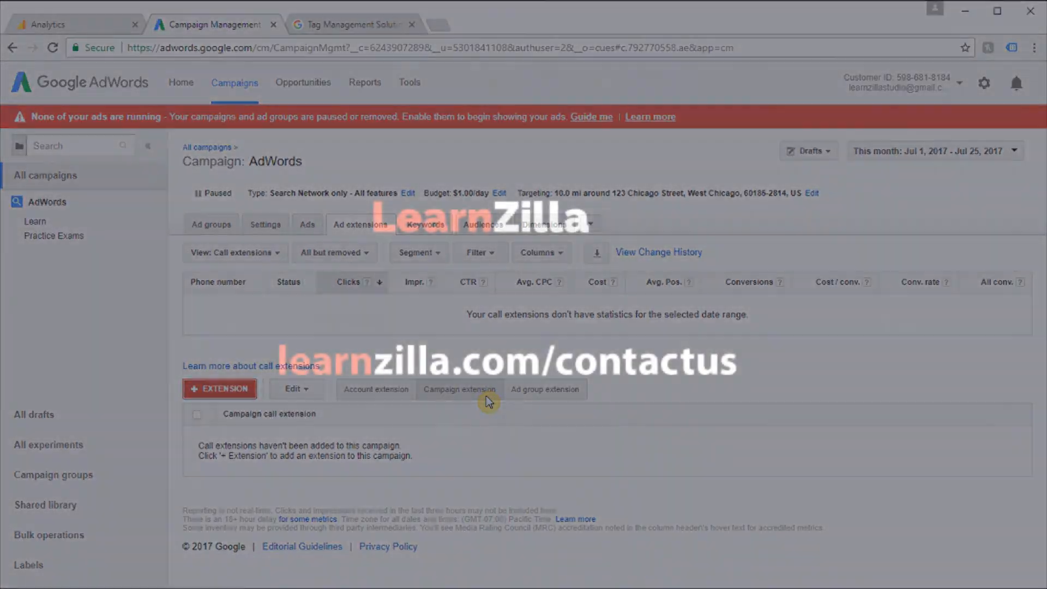